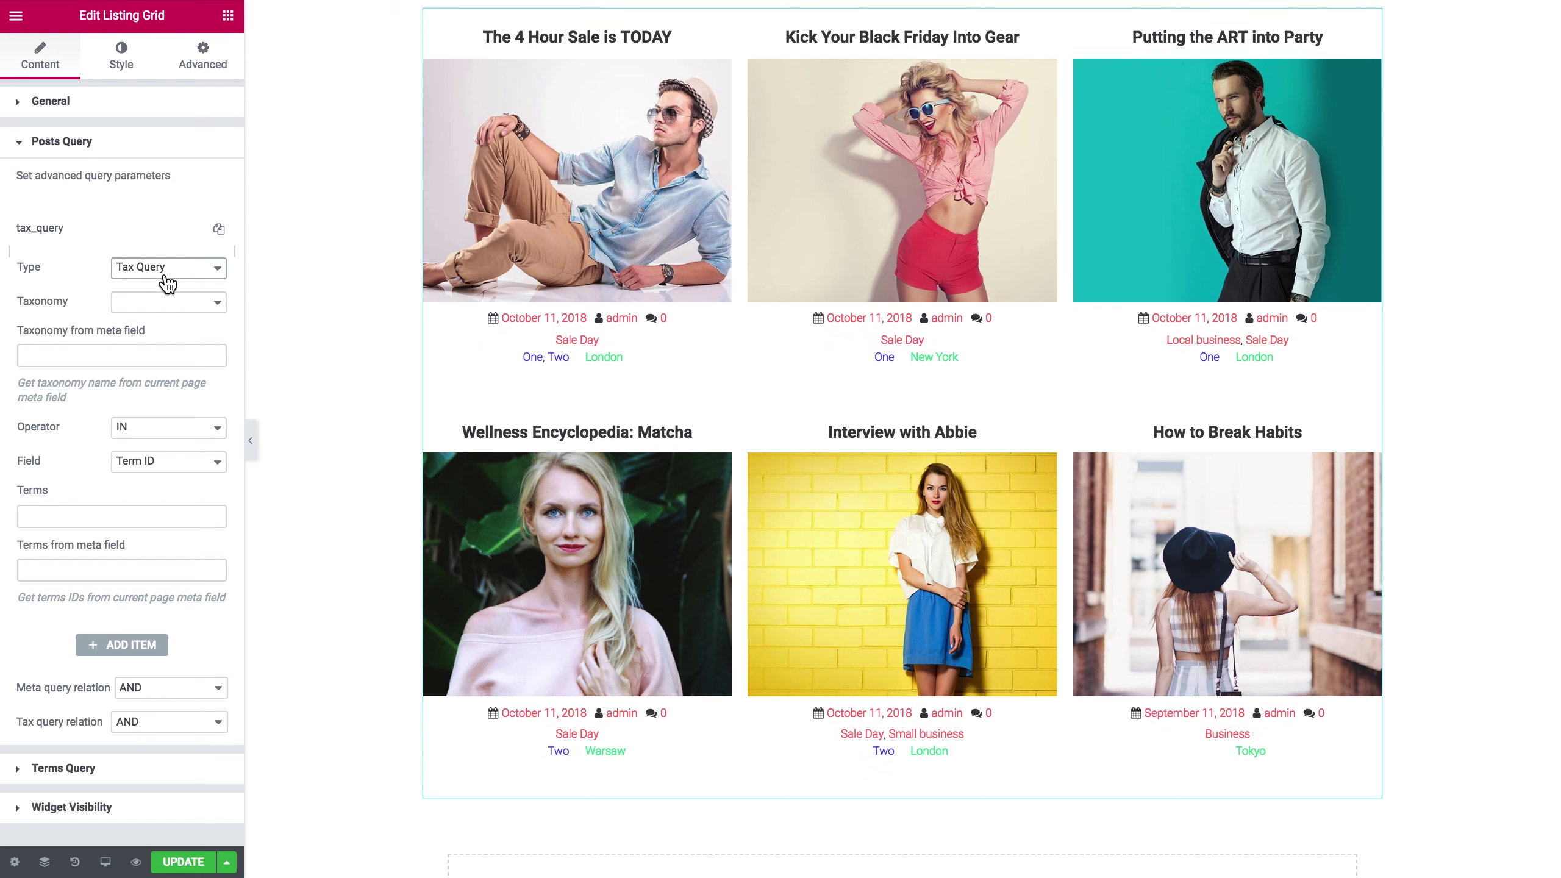
Set the tax query taxonomy to Categories, leaving the term Field option unchanged
left_click(159, 307)
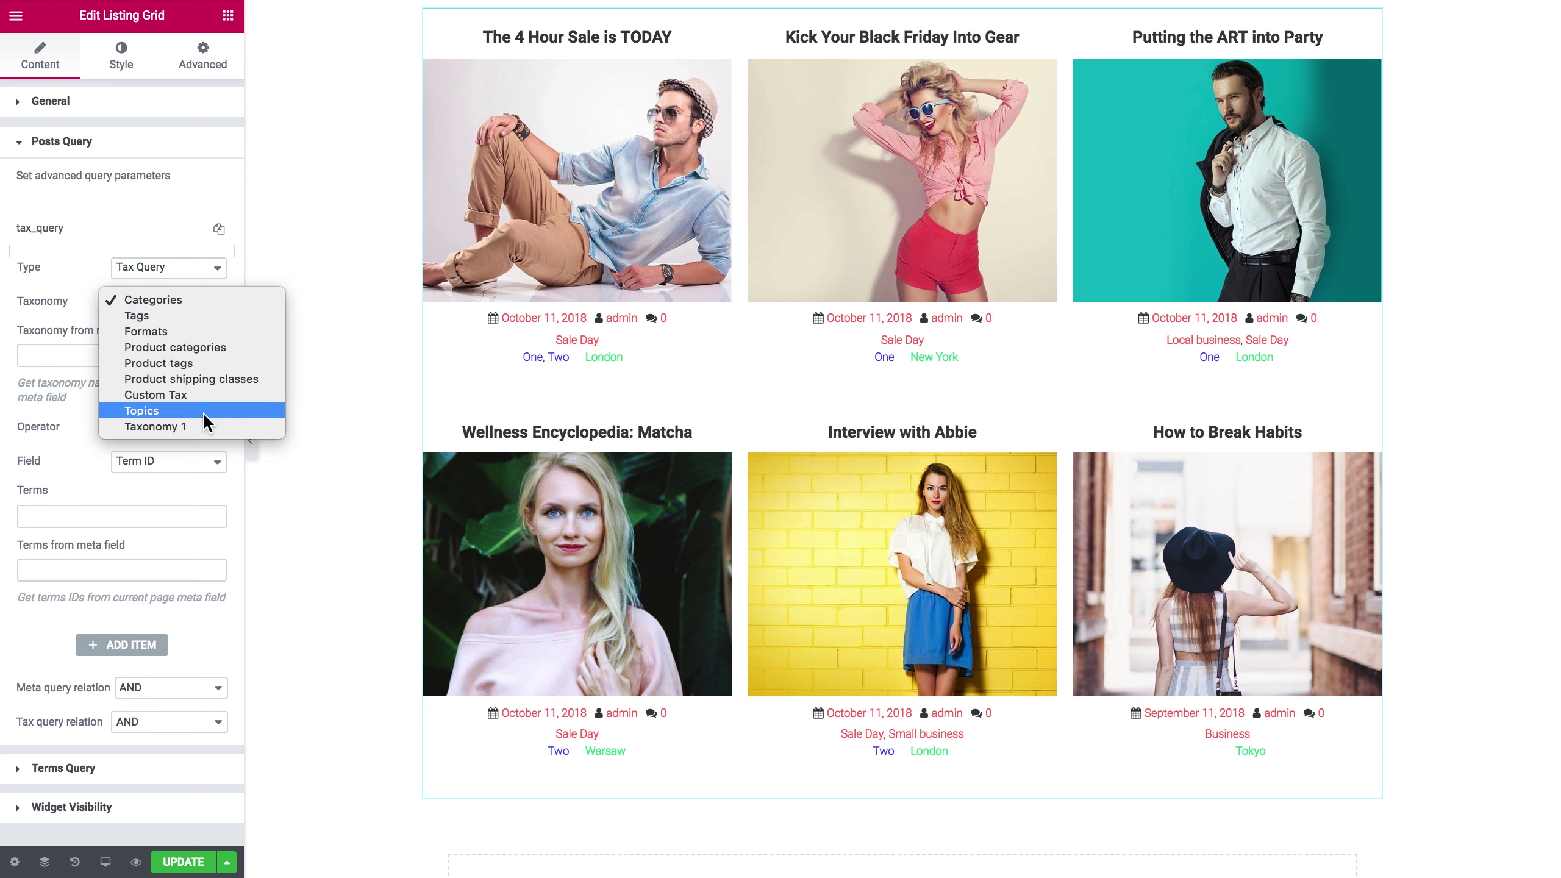
left_click(188, 300)
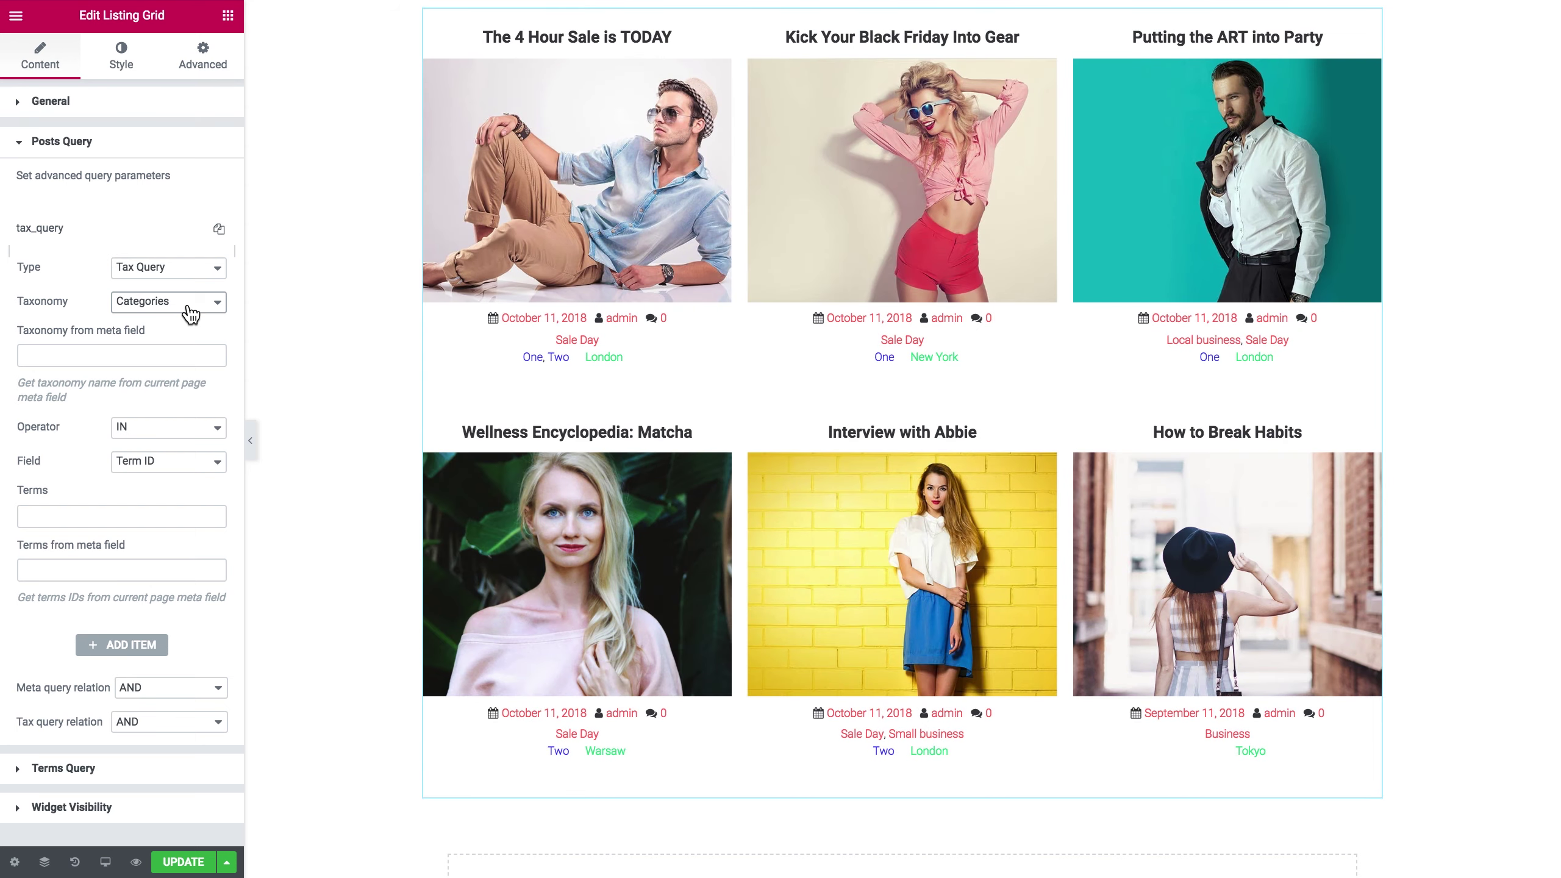
left_click(143, 467)
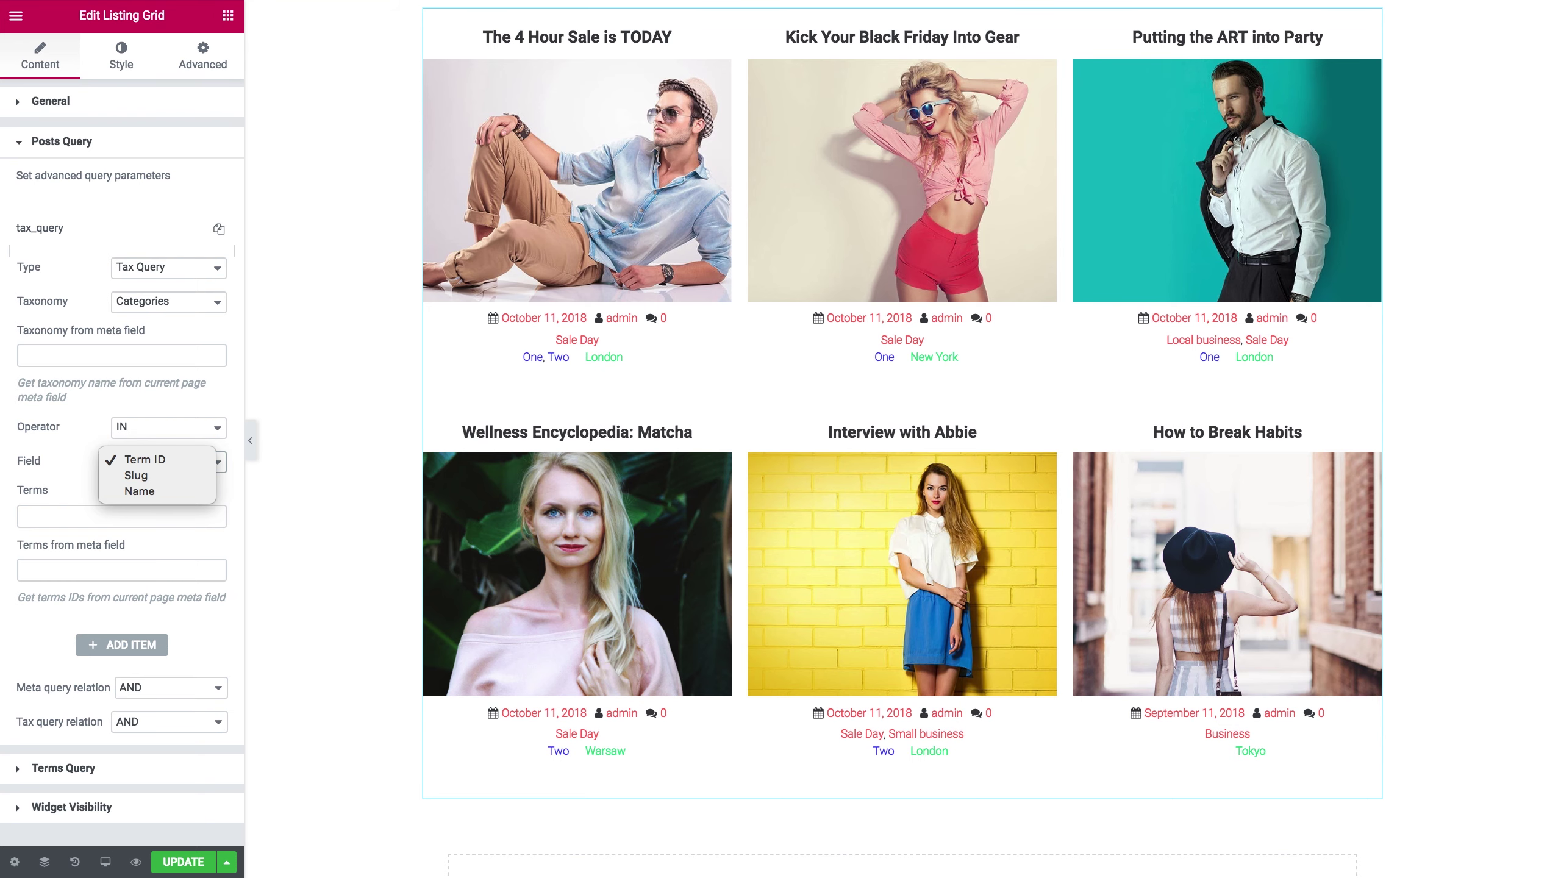
key("Escape")
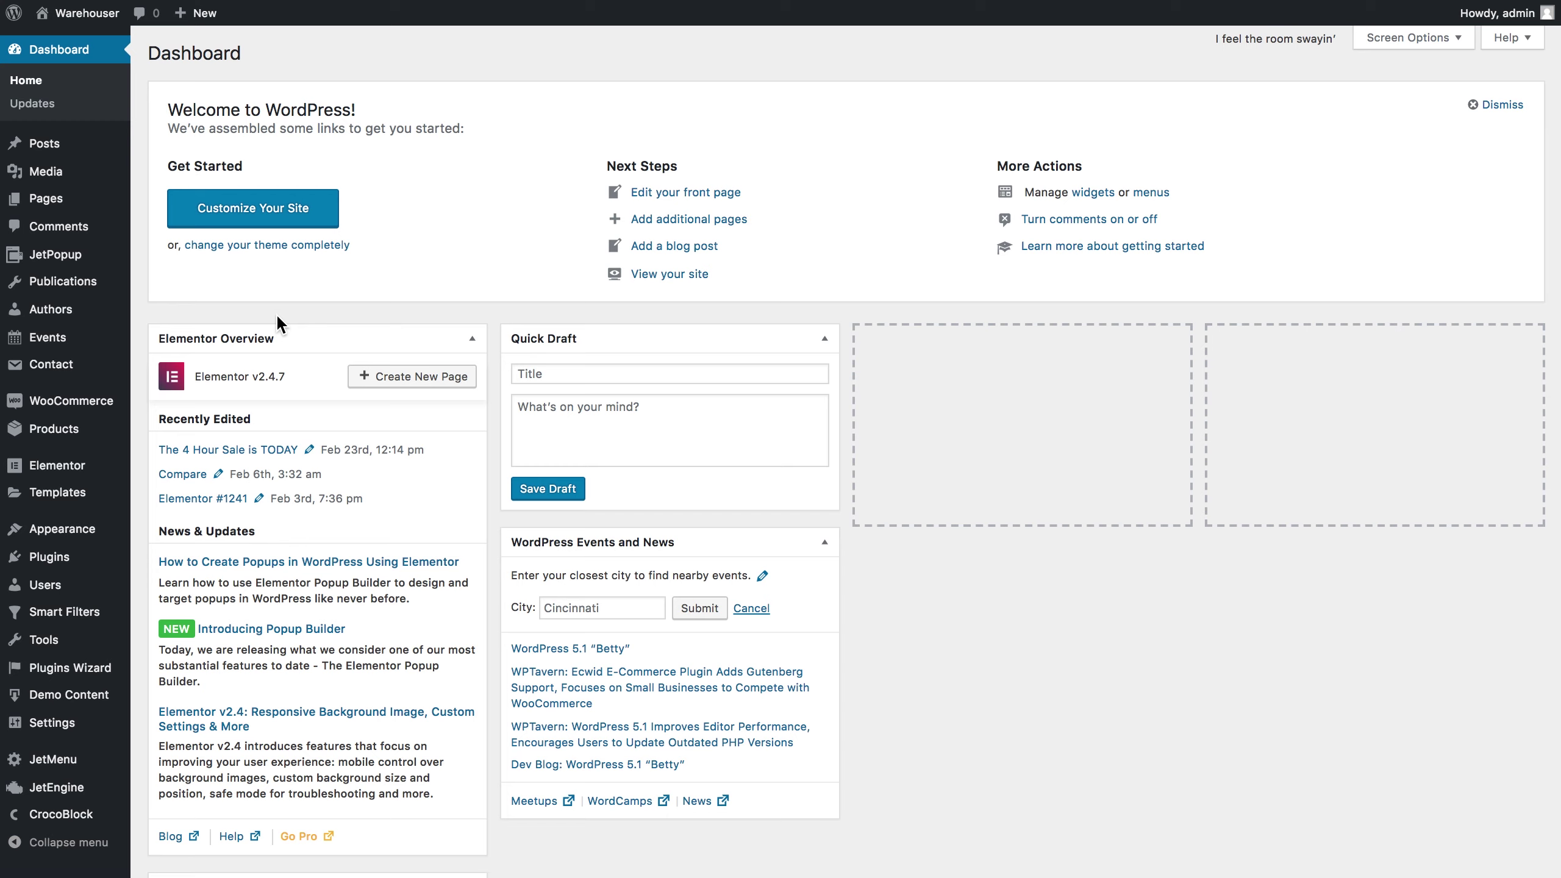
Open the Posts Categories page and review the category term IDs and slugs
mouse_move(58, 151)
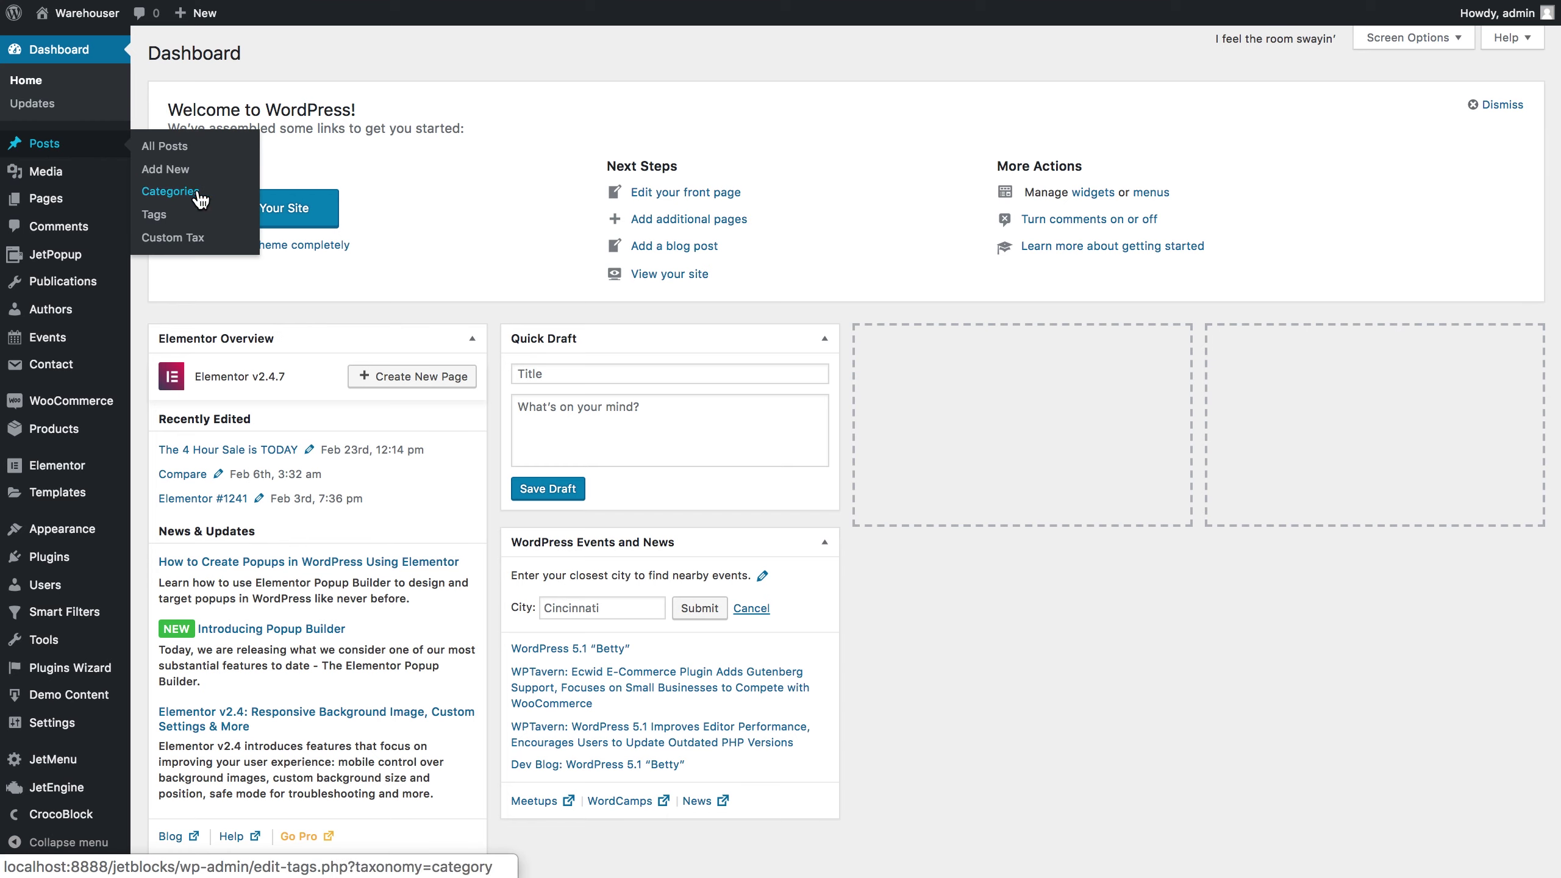
left_click(170, 192)
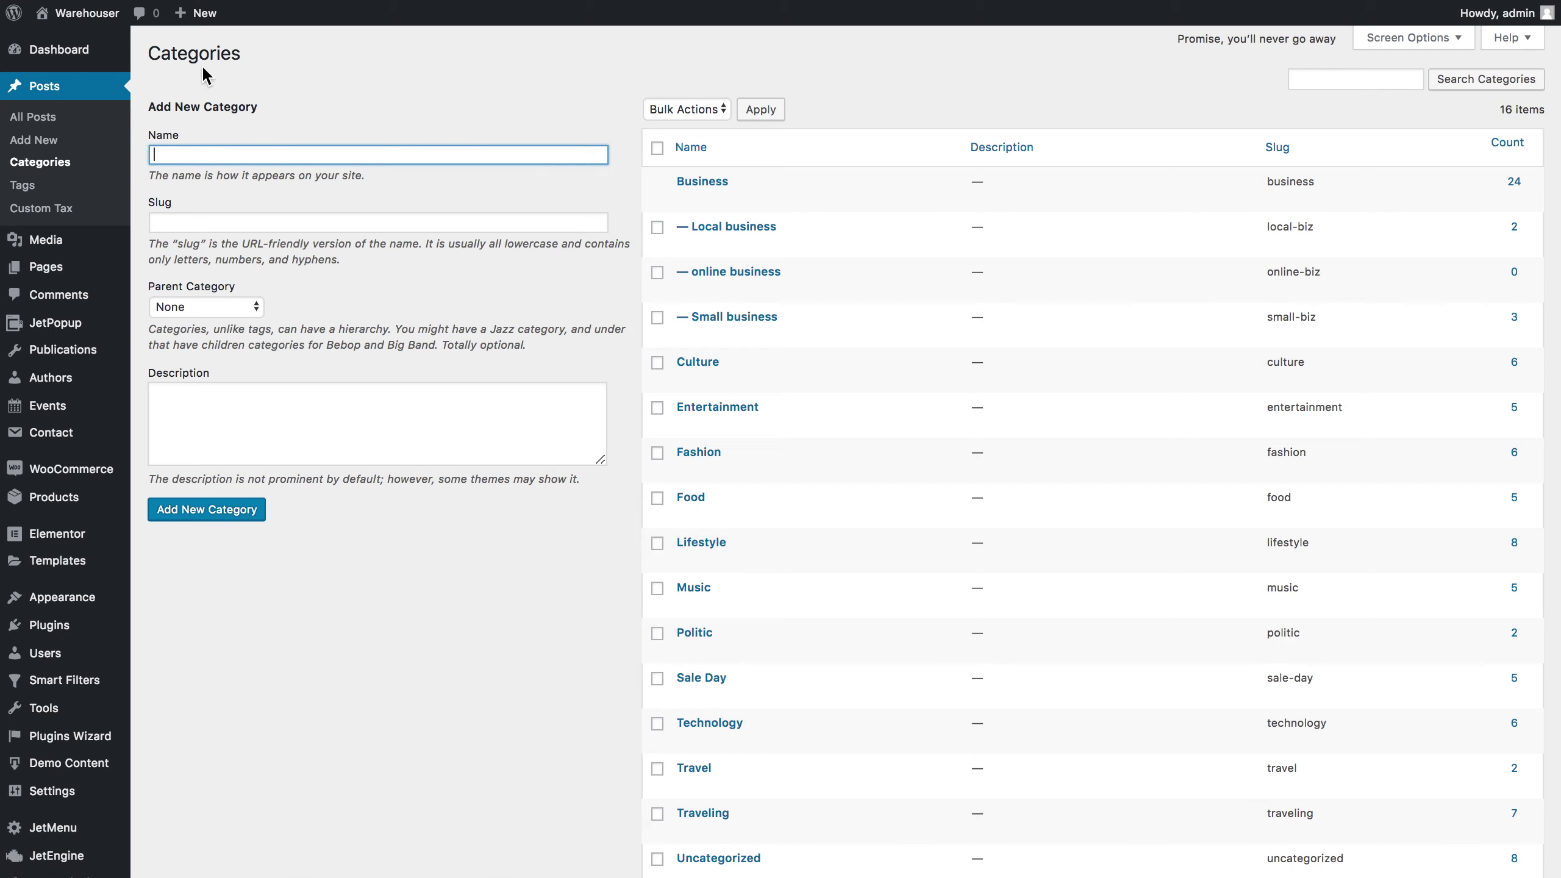
mouse_move(863, 178)
scroll(981, 212, "down", 5)
scroll(981, 212, "up", 5)
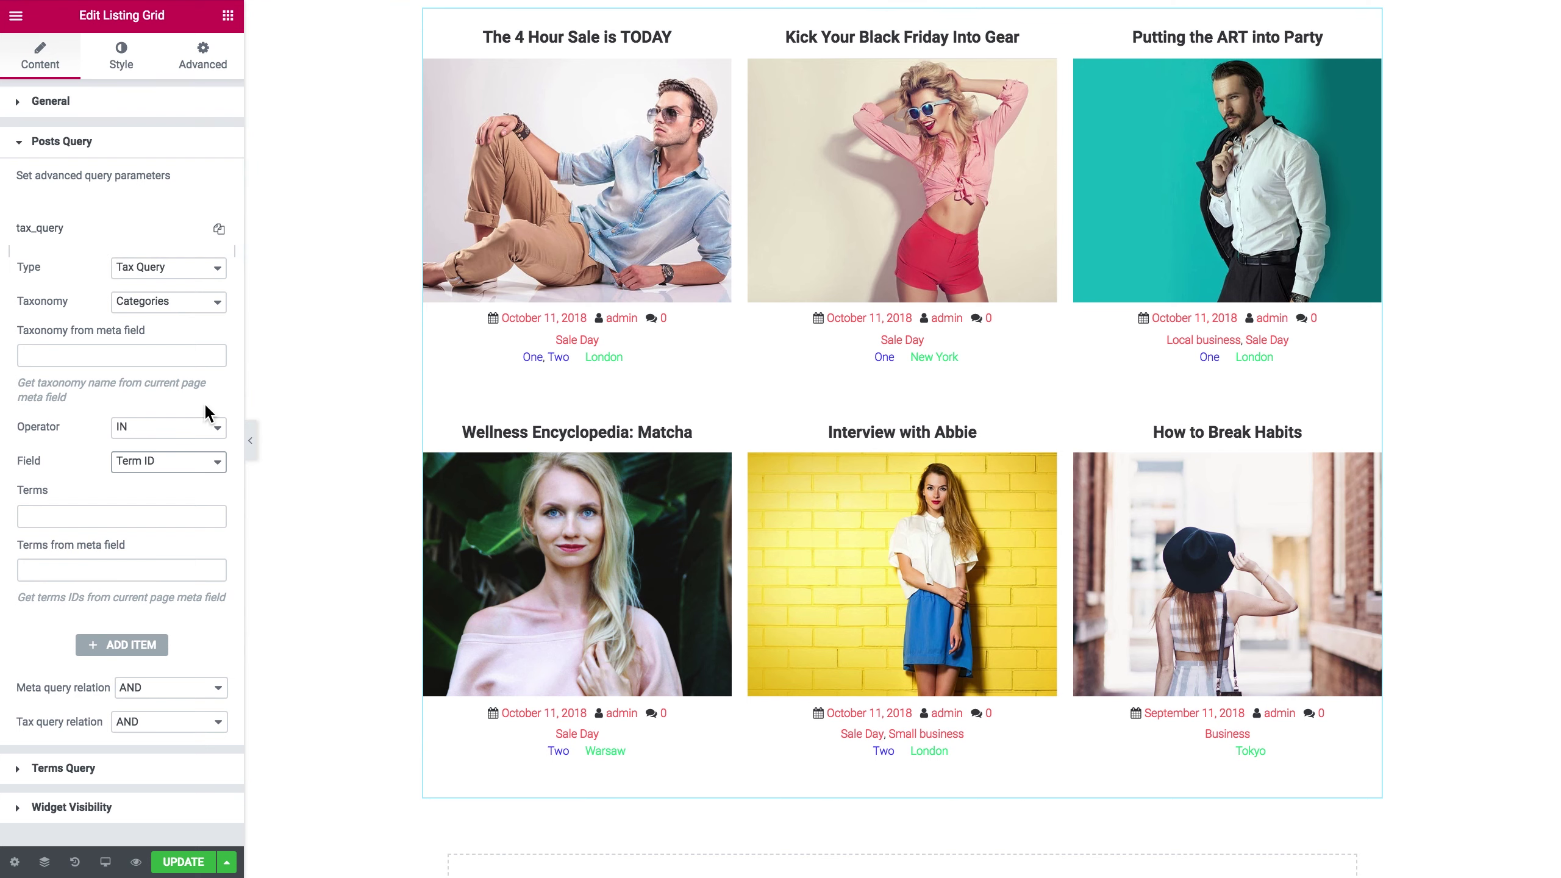
Match tax query terms by Name and enter 'business' as the term
left_click(175, 463)
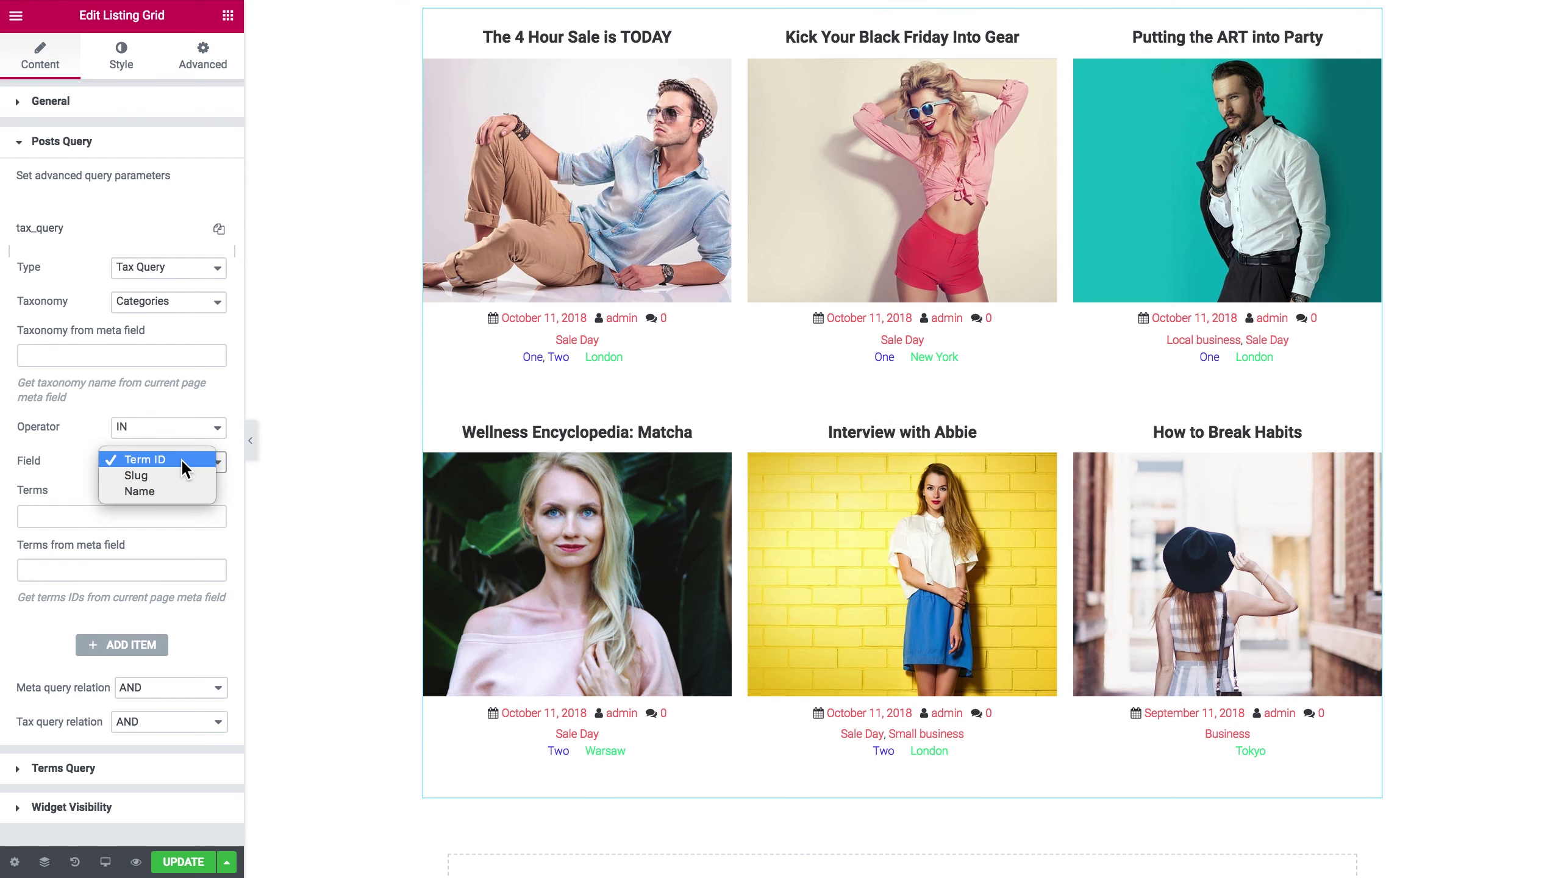
left_click(174, 486)
left_click(143, 511)
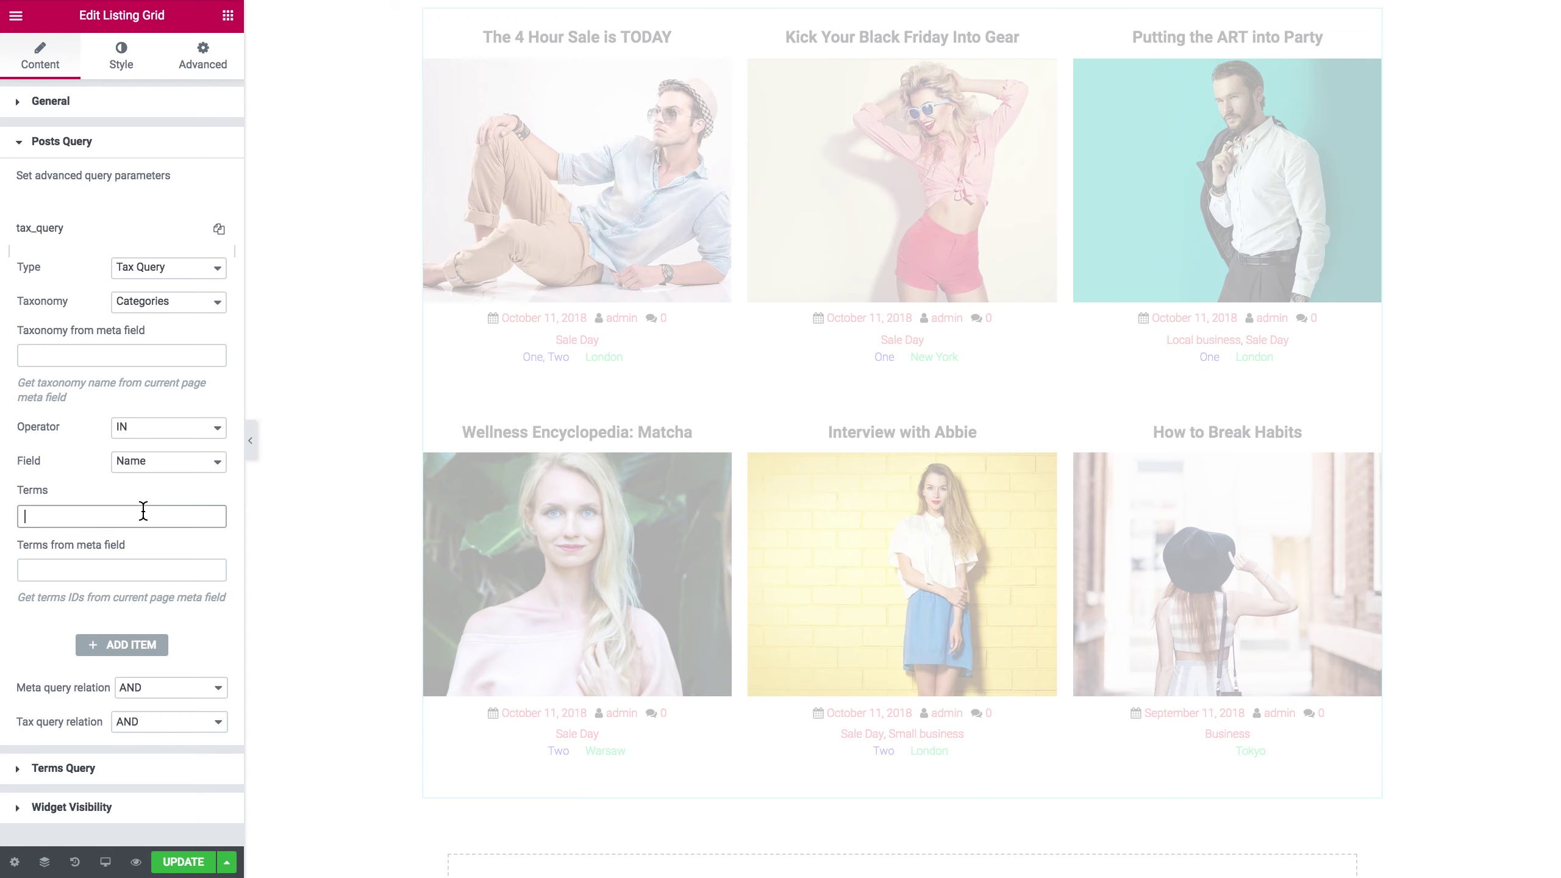
type("business")
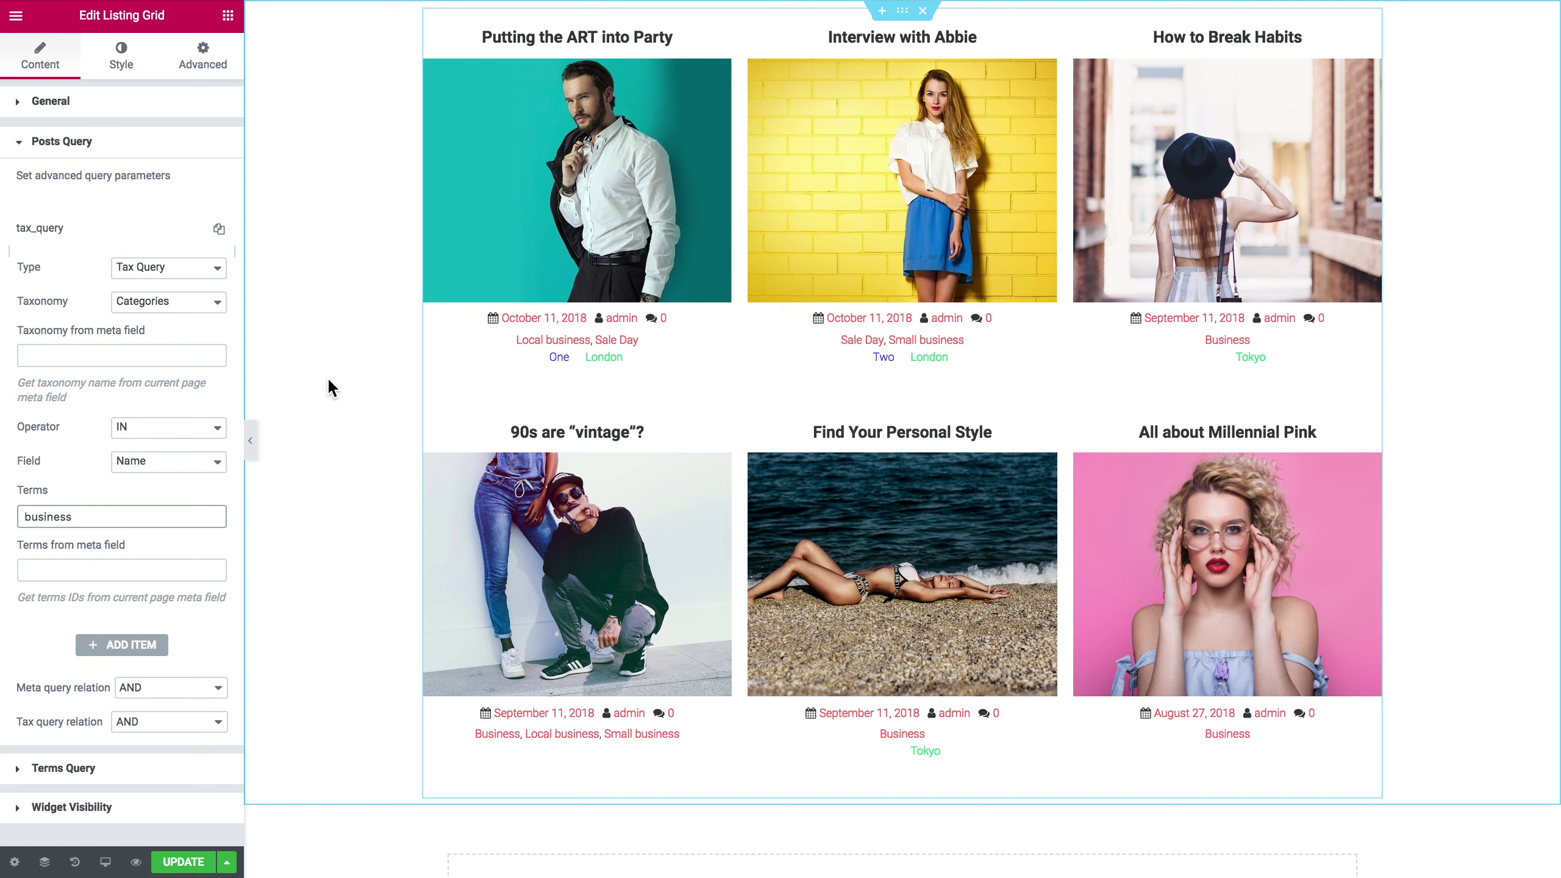
Switch the tax query taxonomy to Custom Tax
left_click(191, 305)
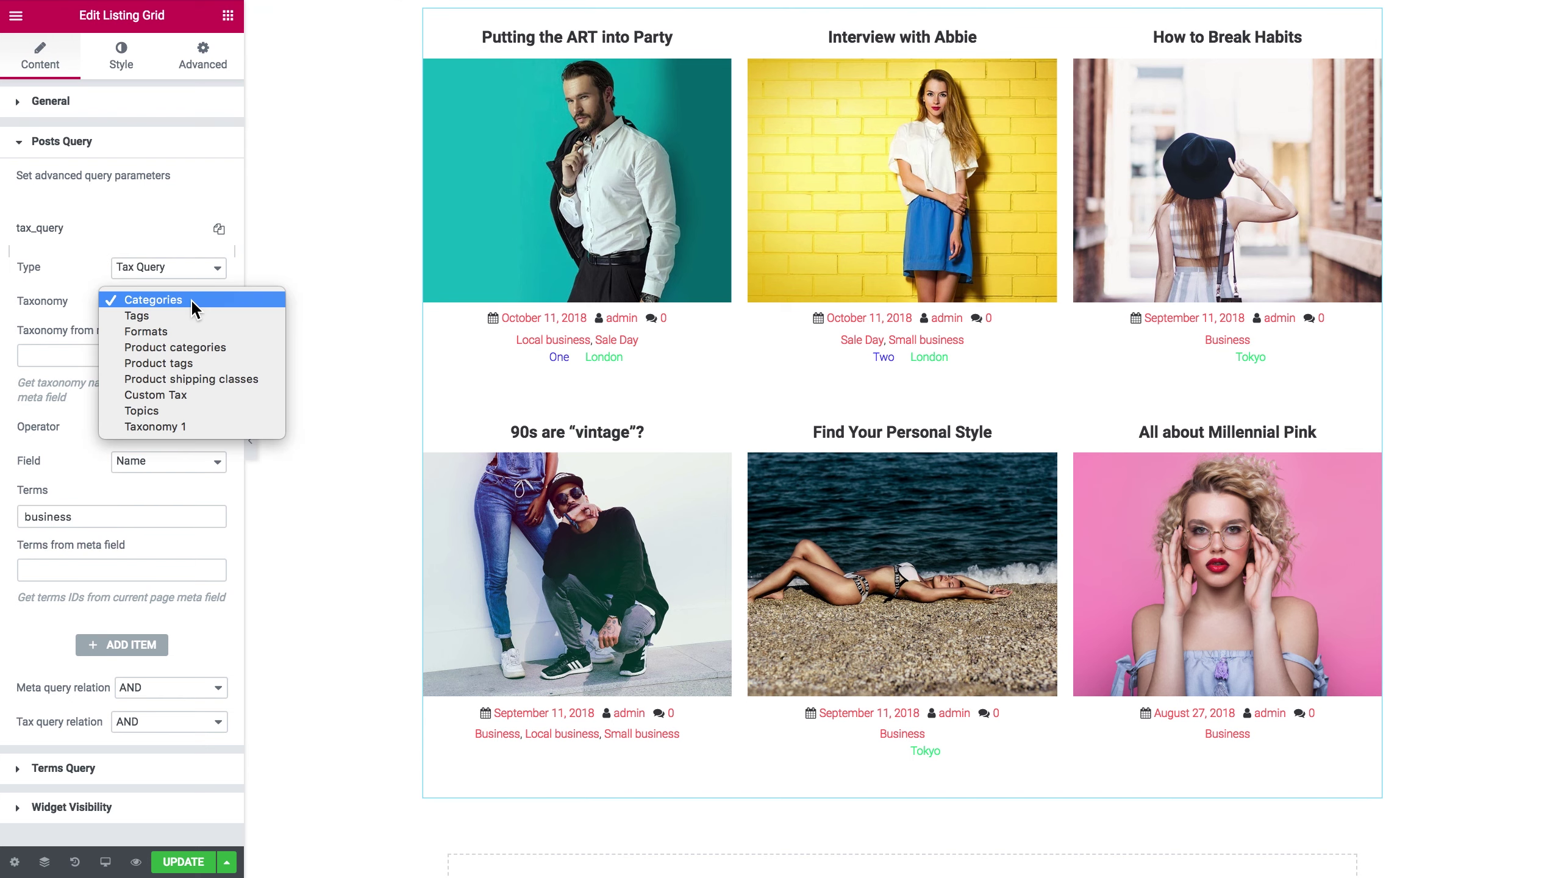
left_click(187, 395)
left_click(174, 523)
Remove 'business' from the Terms field and view the Custom Tax term list
double_click(174, 522)
key("BackSpace")
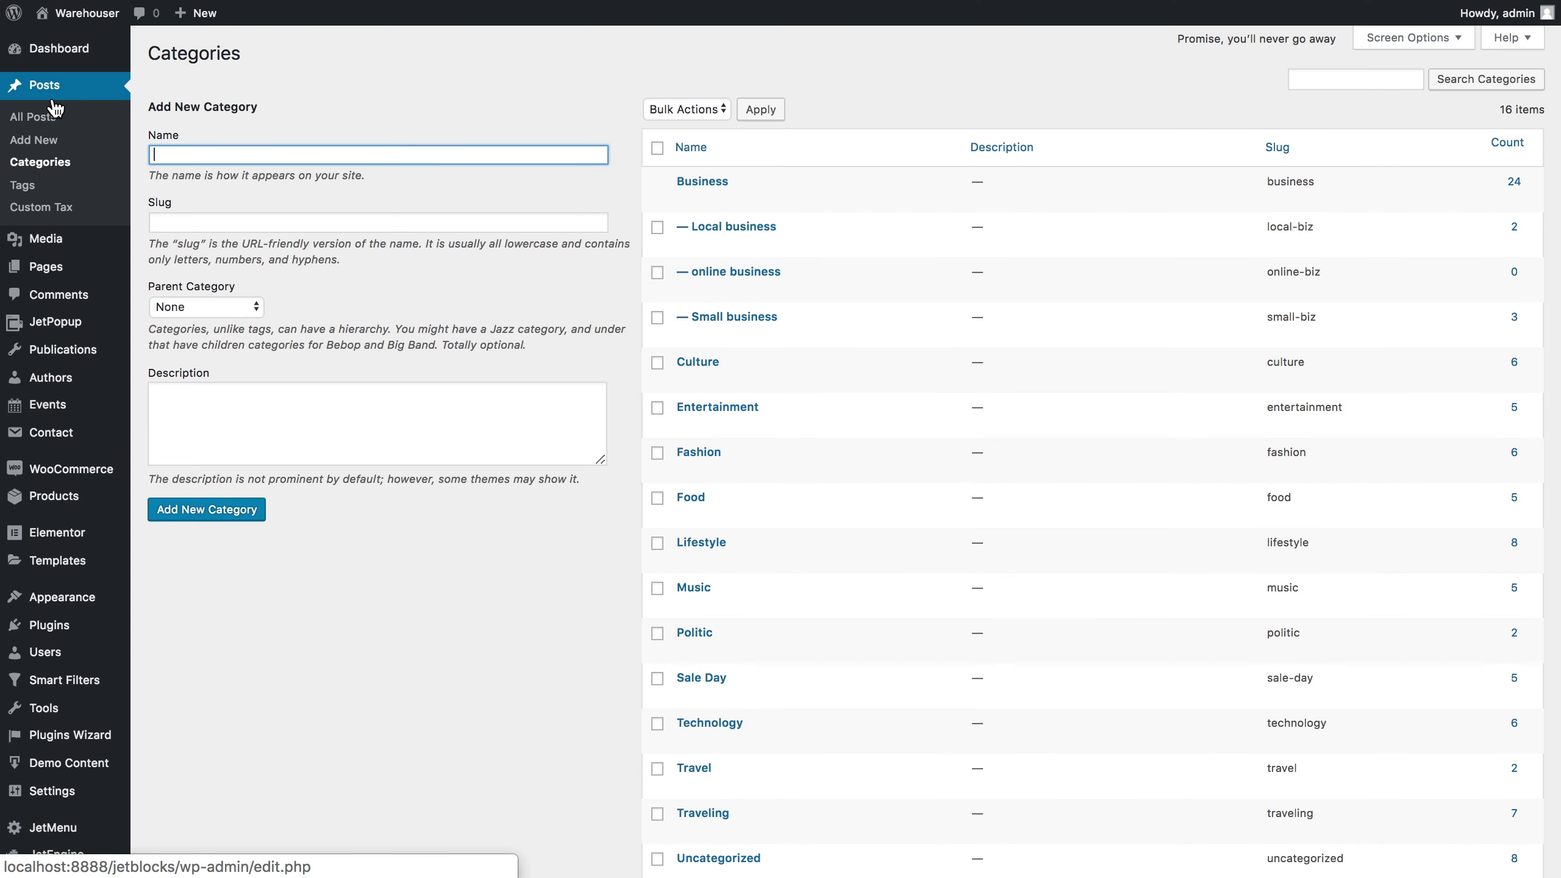
left_click(45, 209)
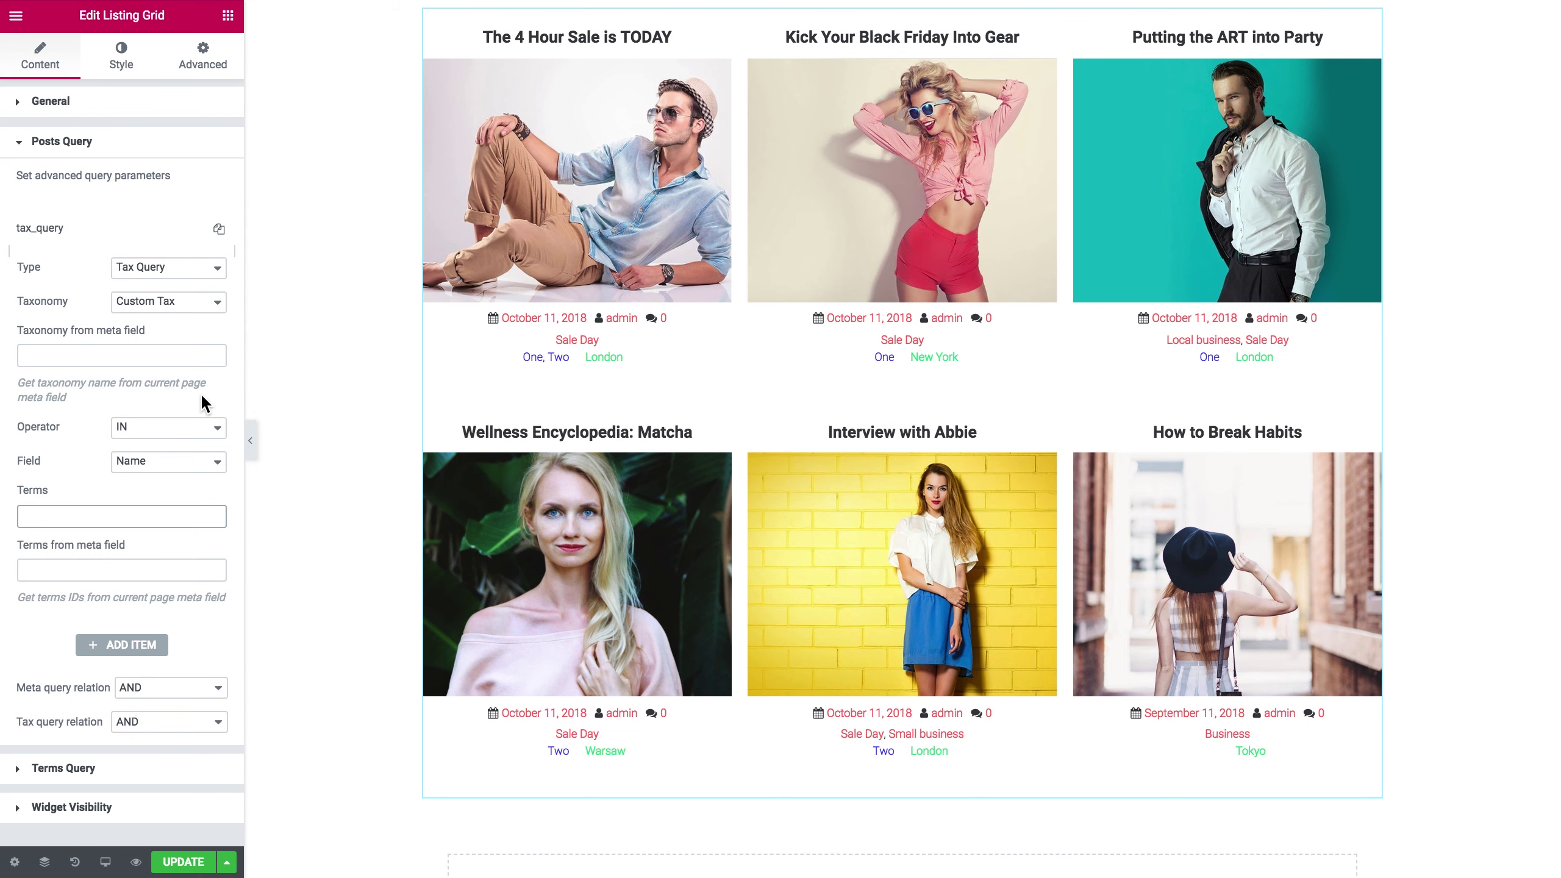
Enter 'One, Two' as the Custom Tax terms
left_click(110, 521)
type("One,")
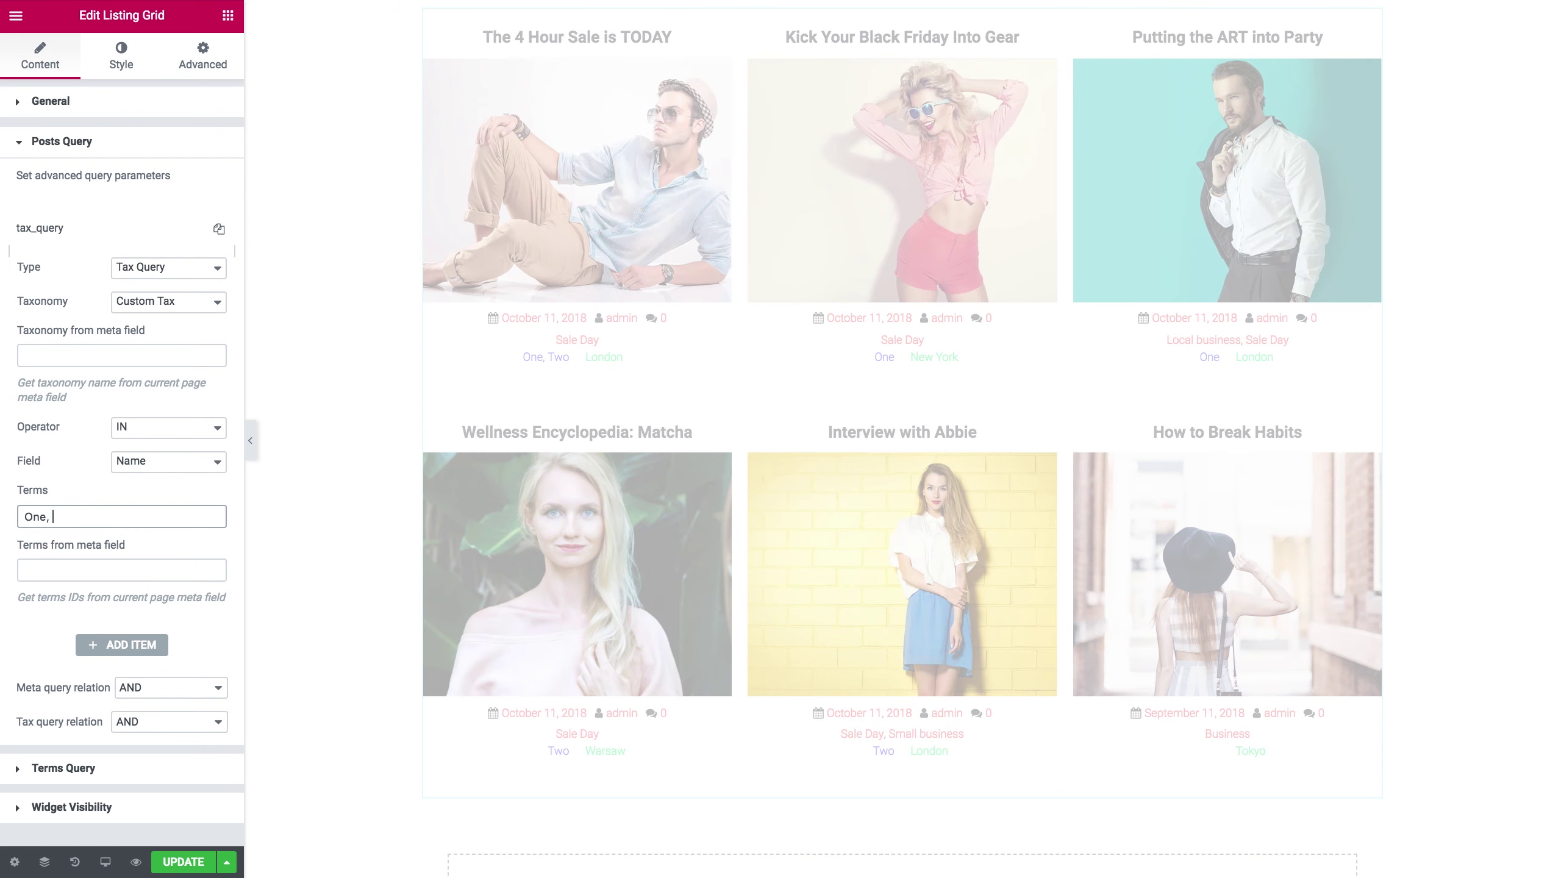
type(" Two")
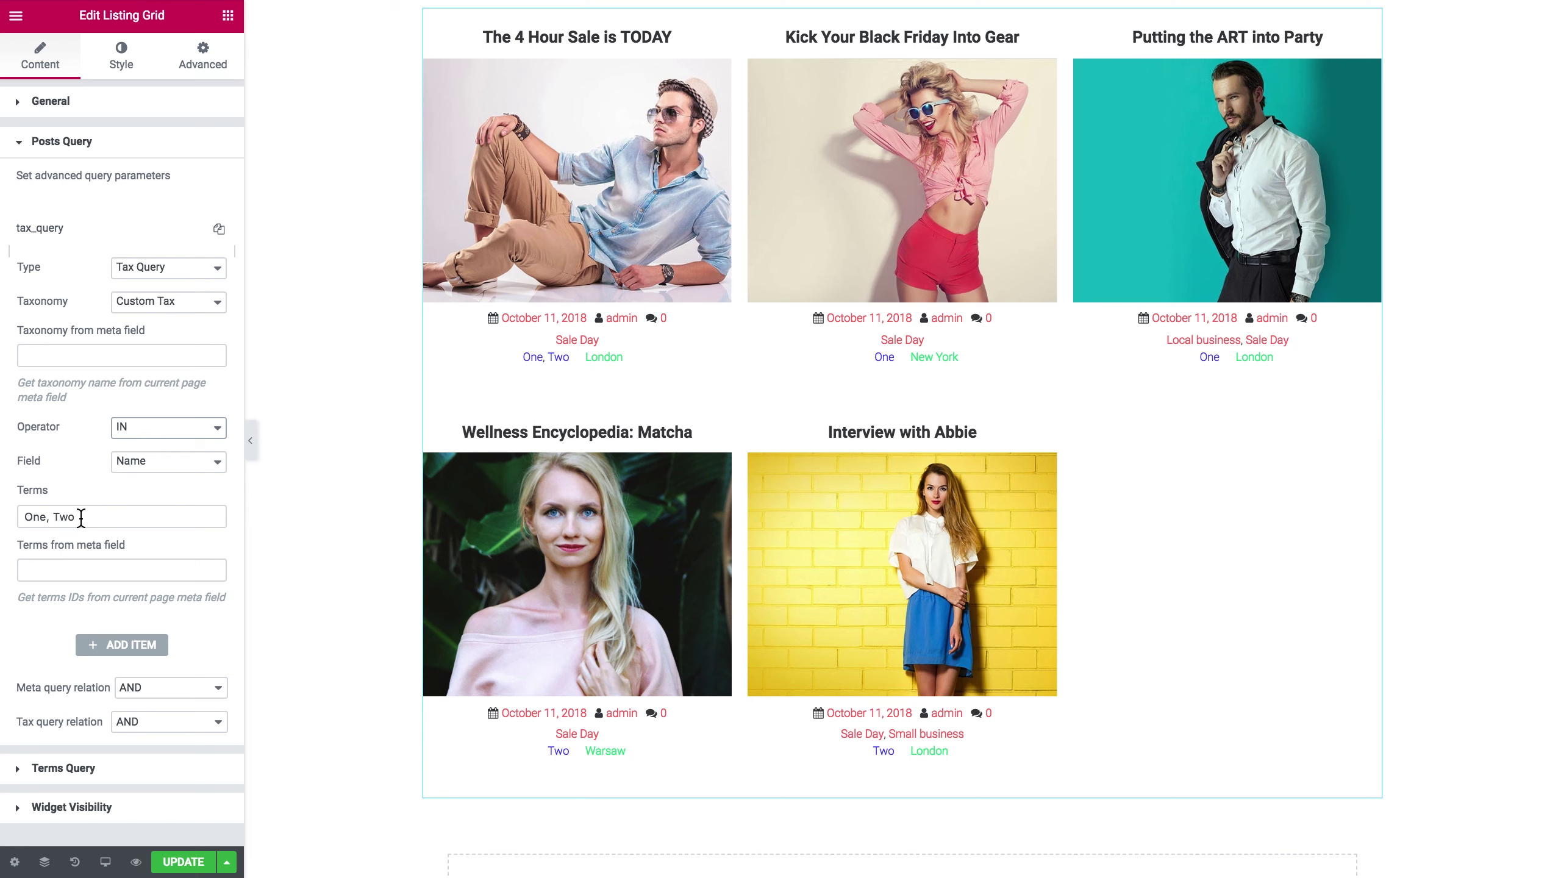
Try the NOT IN operator, then set the tax query operator to AND
left_click(160, 430)
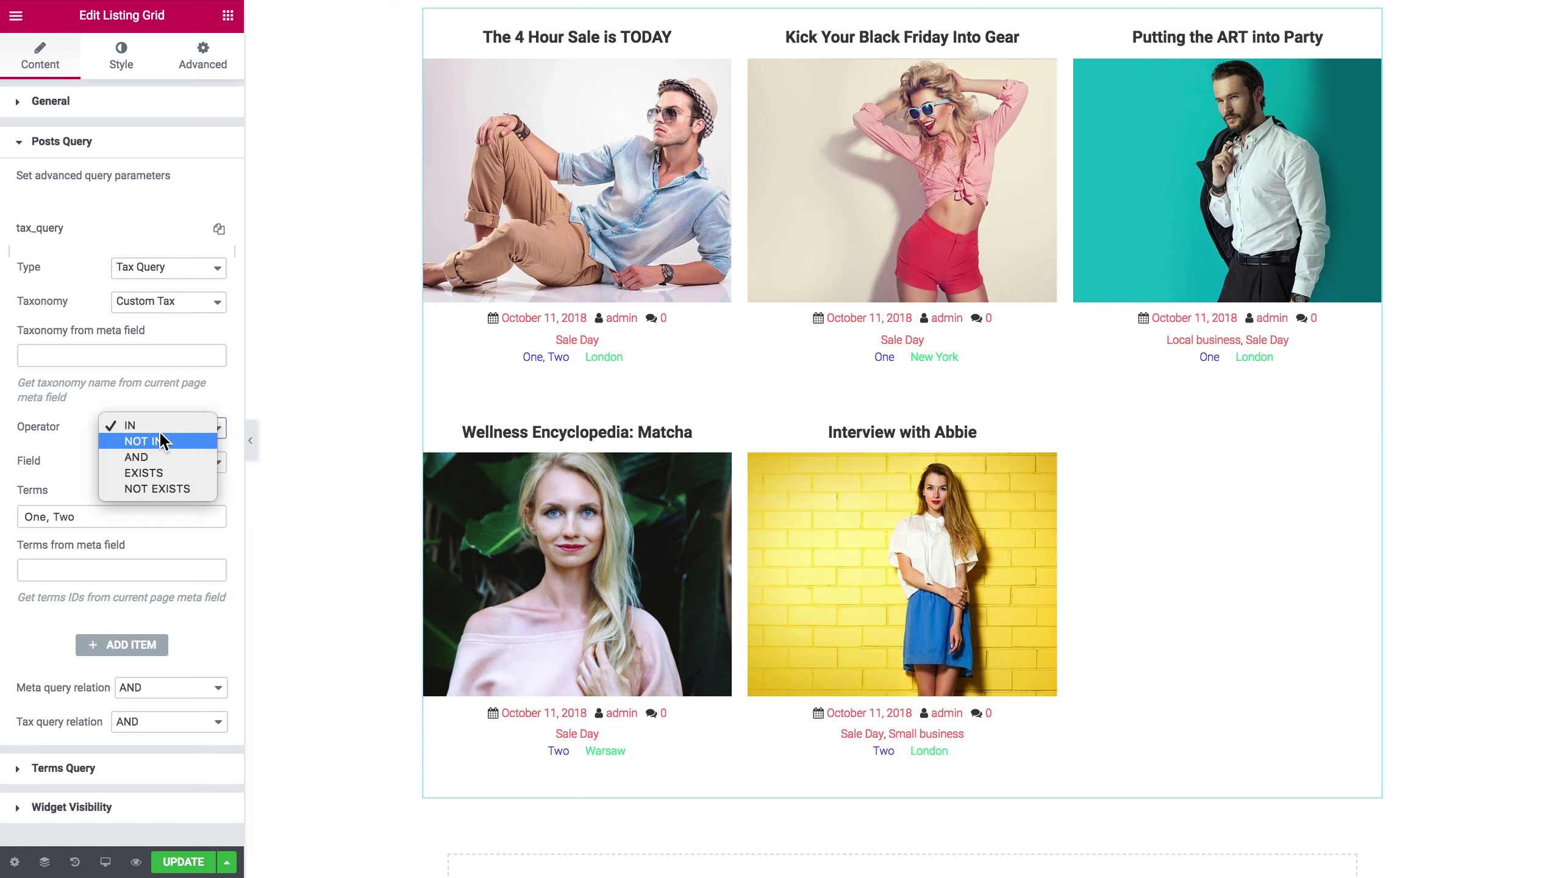
left_click(190, 440)
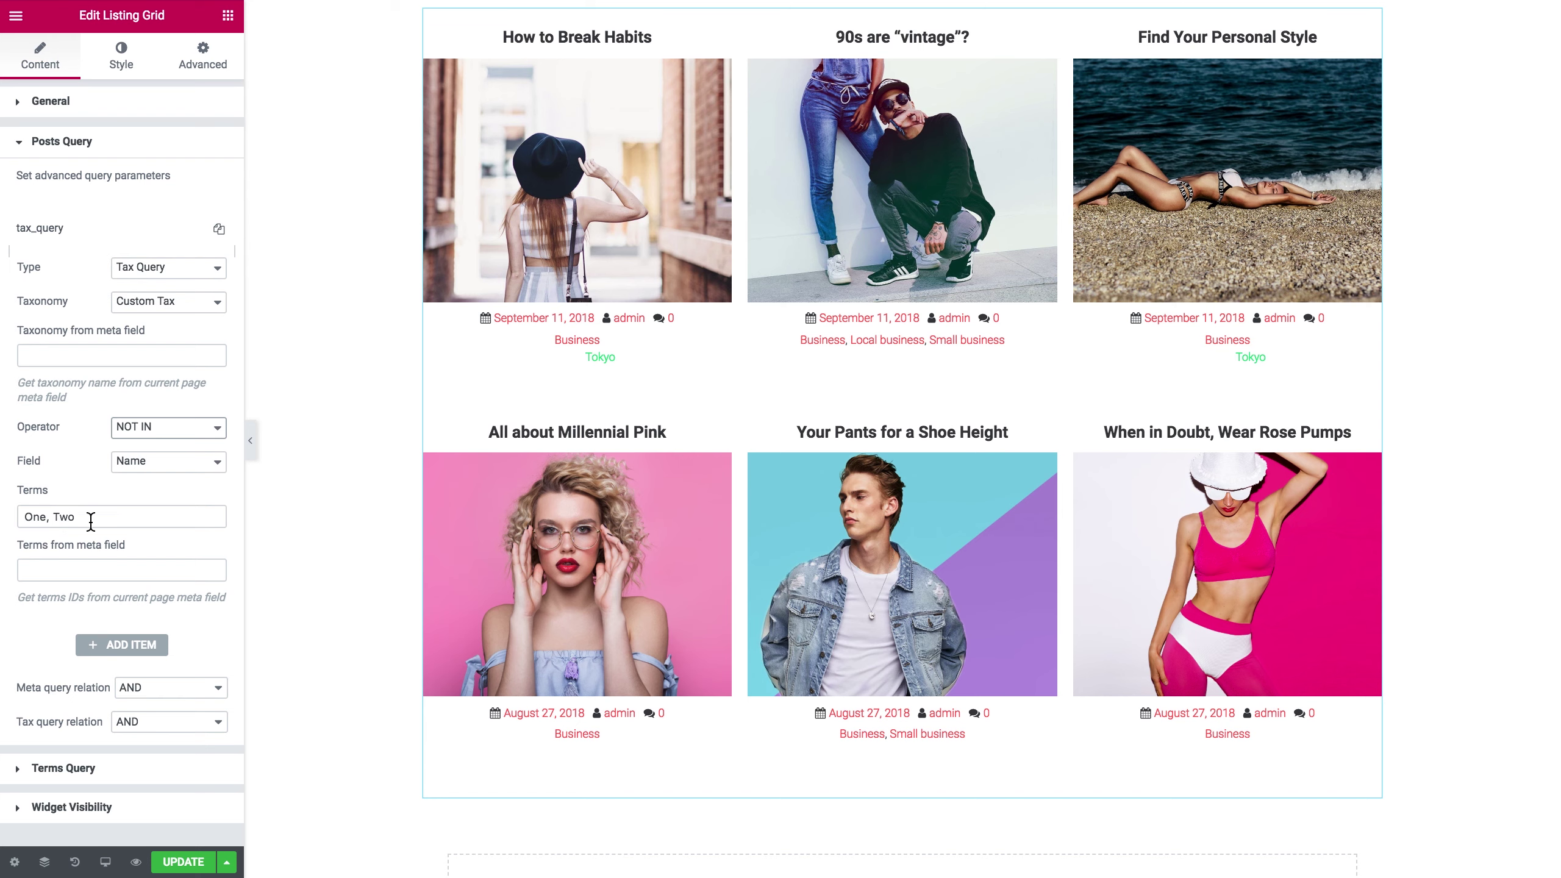
left_click(165, 431)
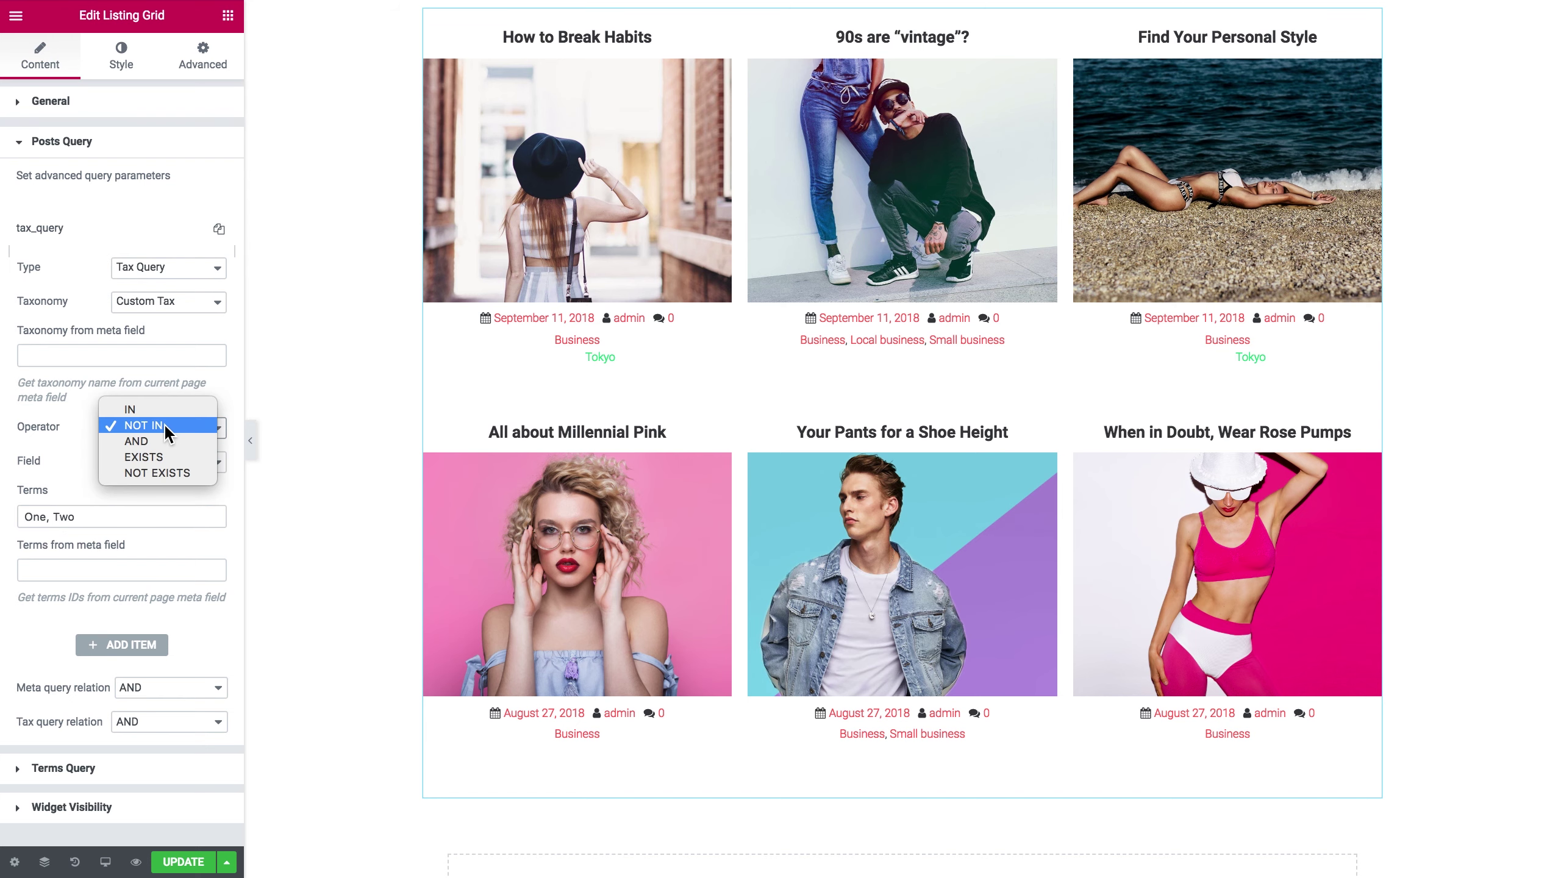
left_click(164, 442)
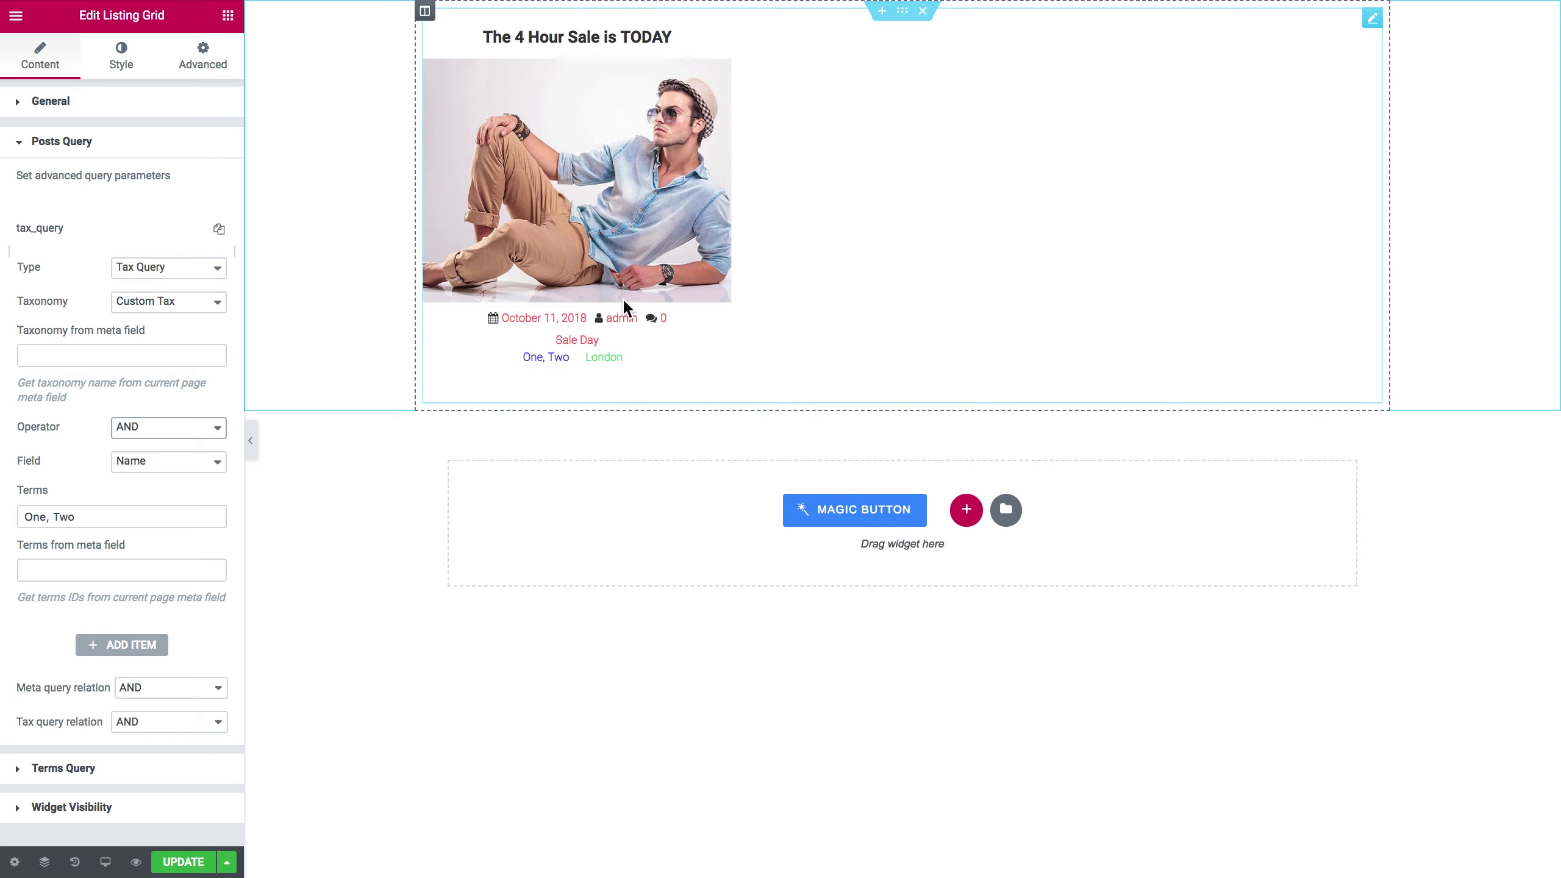
Try the EXISTS operator, then set the tax query operator back to IN
left_click(196, 428)
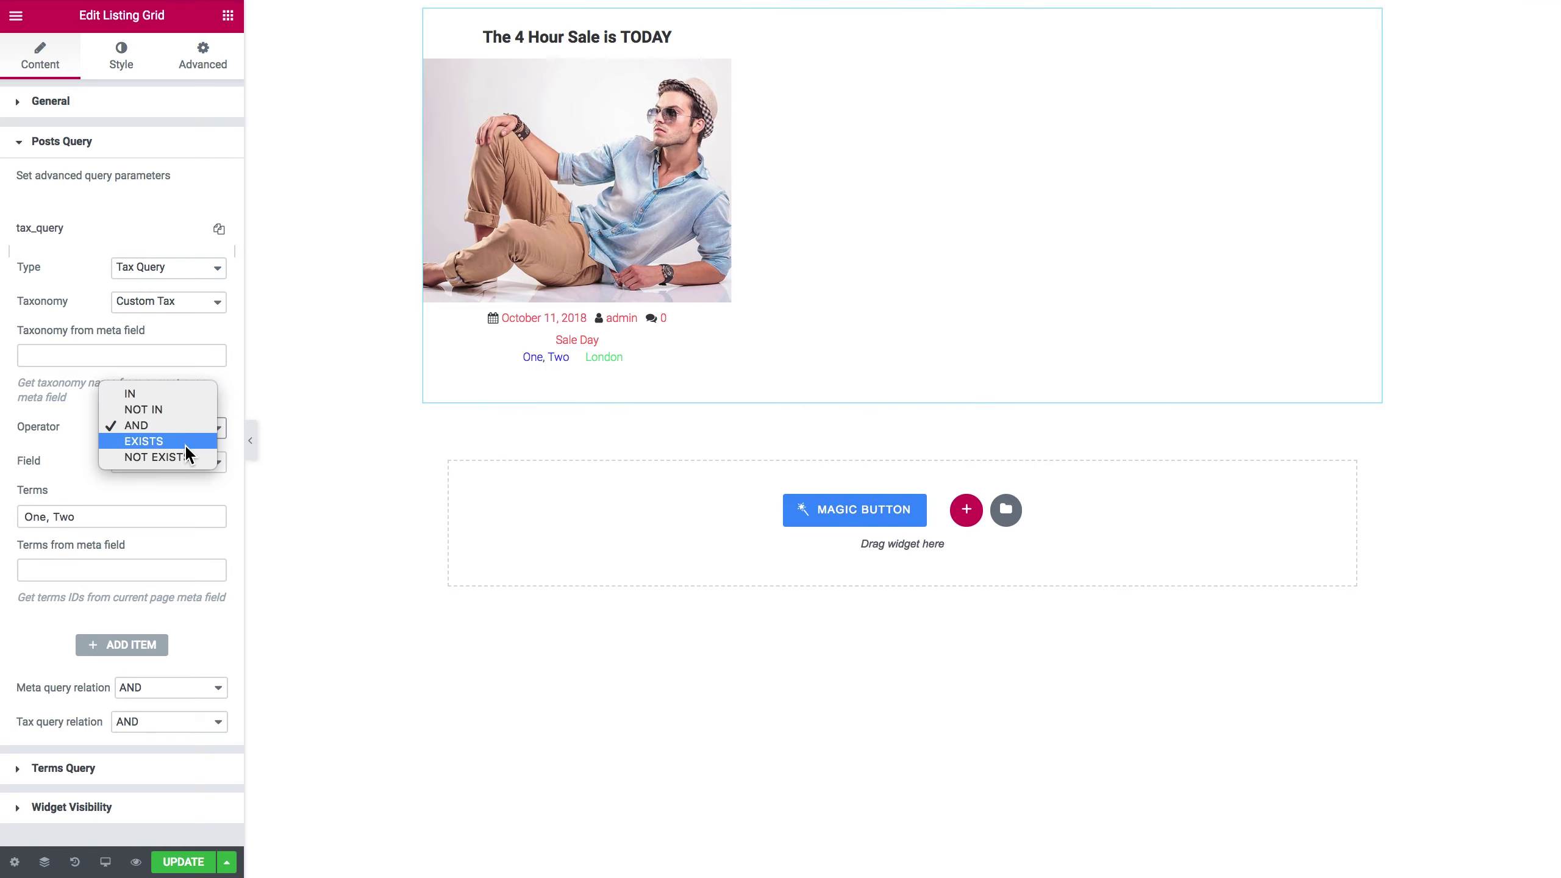
left_click(187, 454)
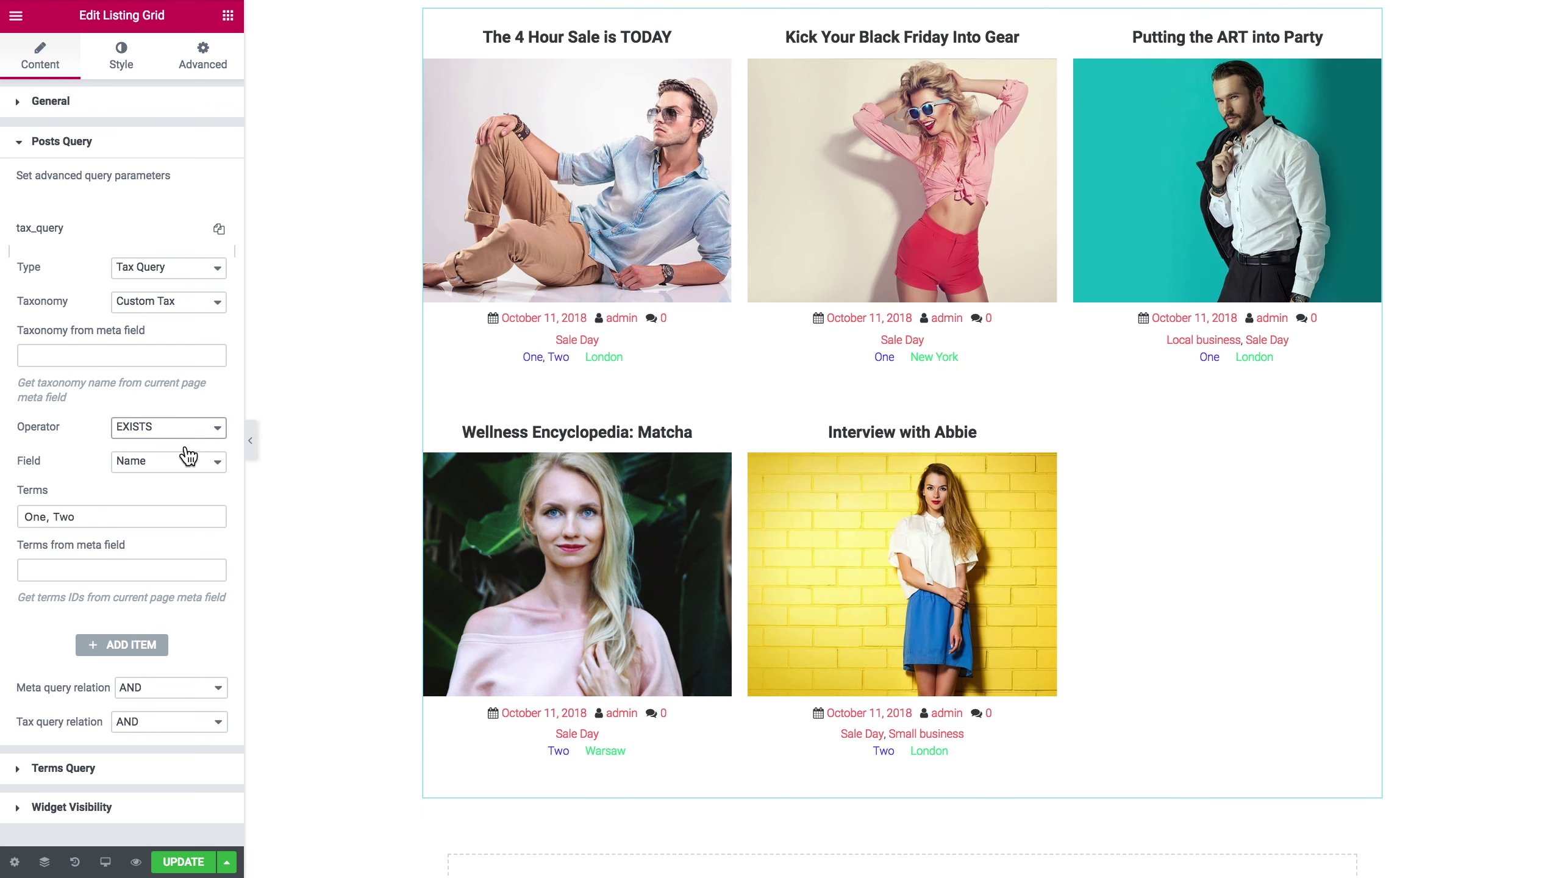
left_click(187, 434)
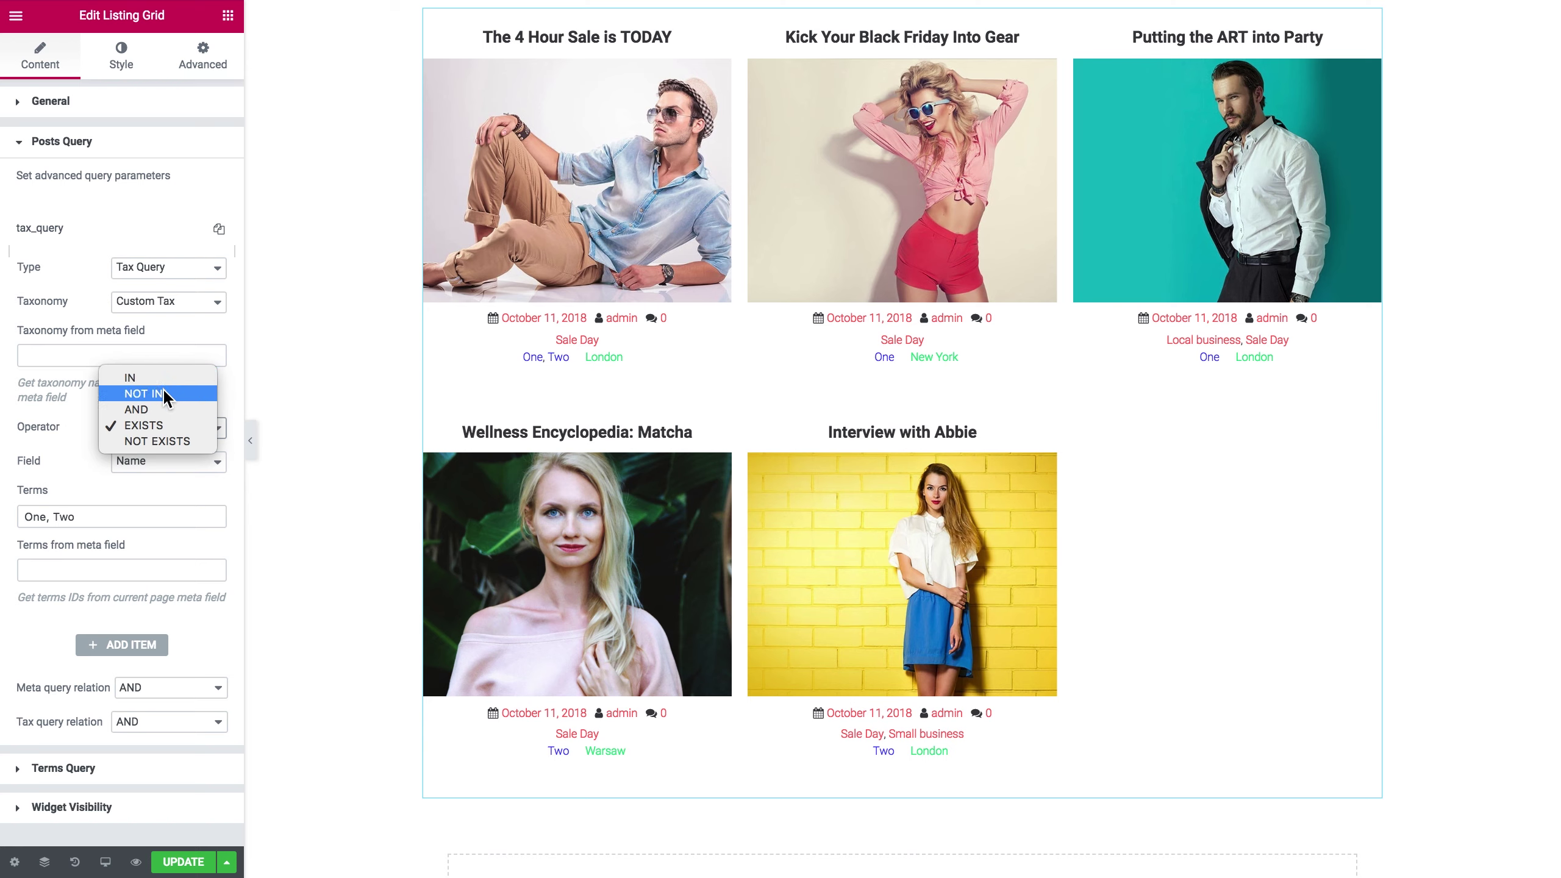
left_click(76, 454)
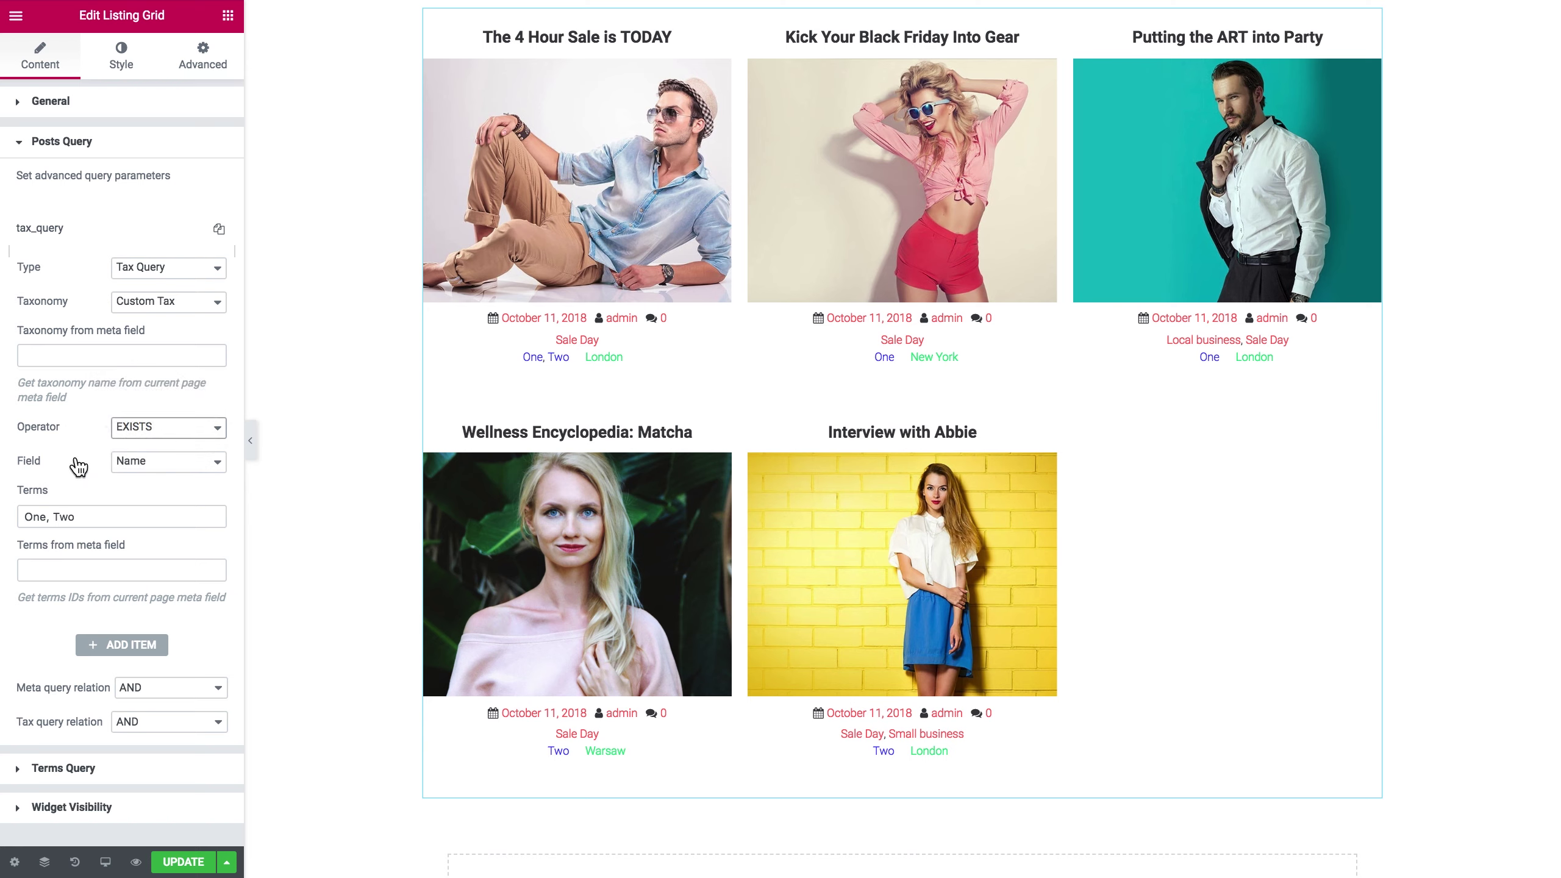
left_click(145, 428)
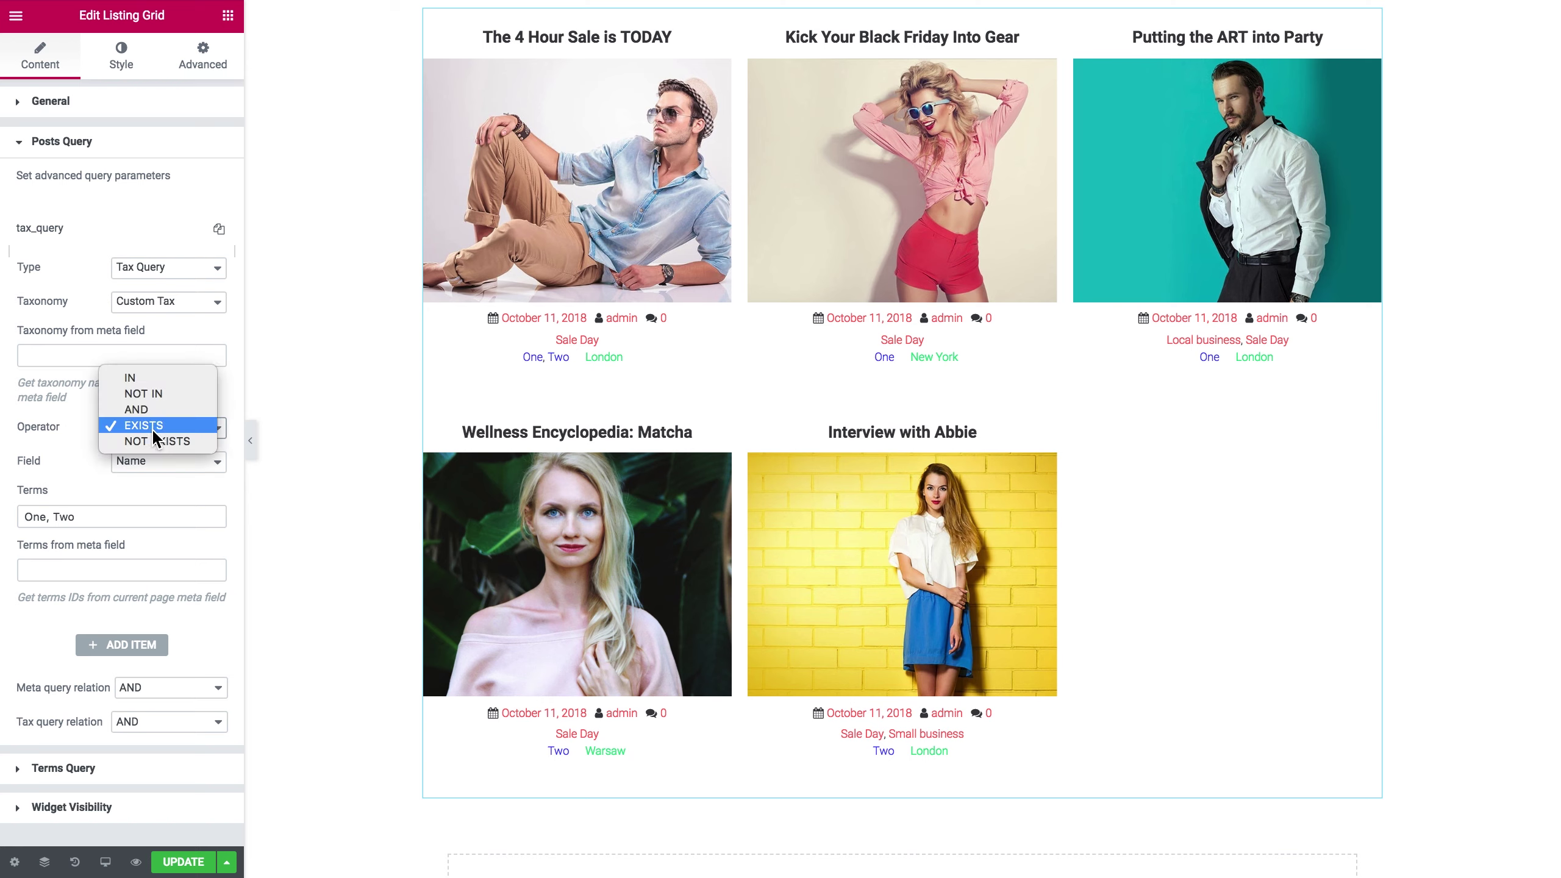
left_click(163, 375)
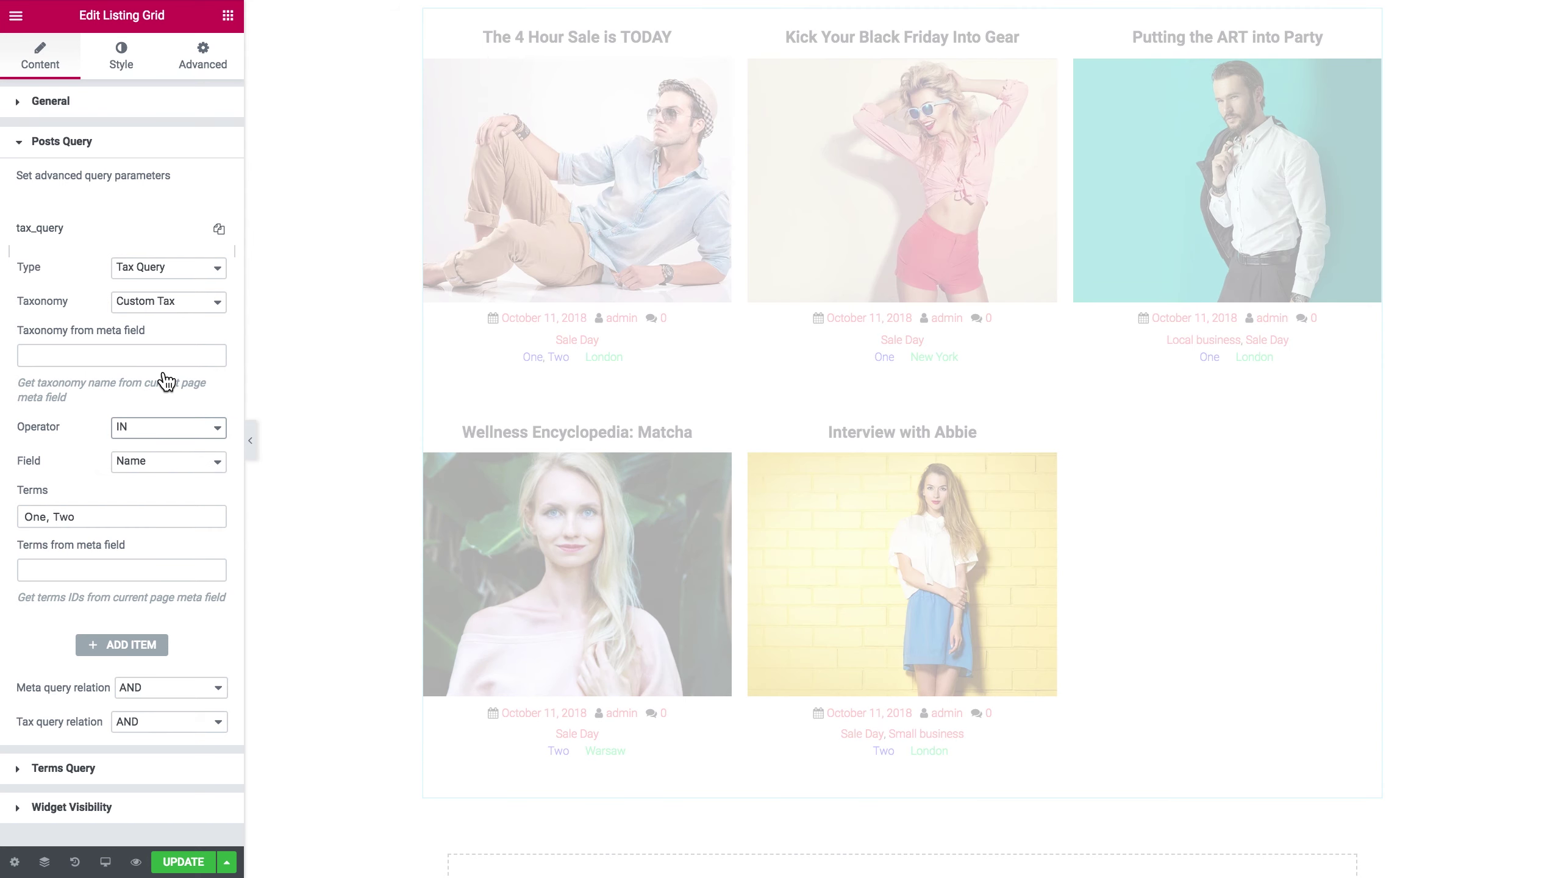